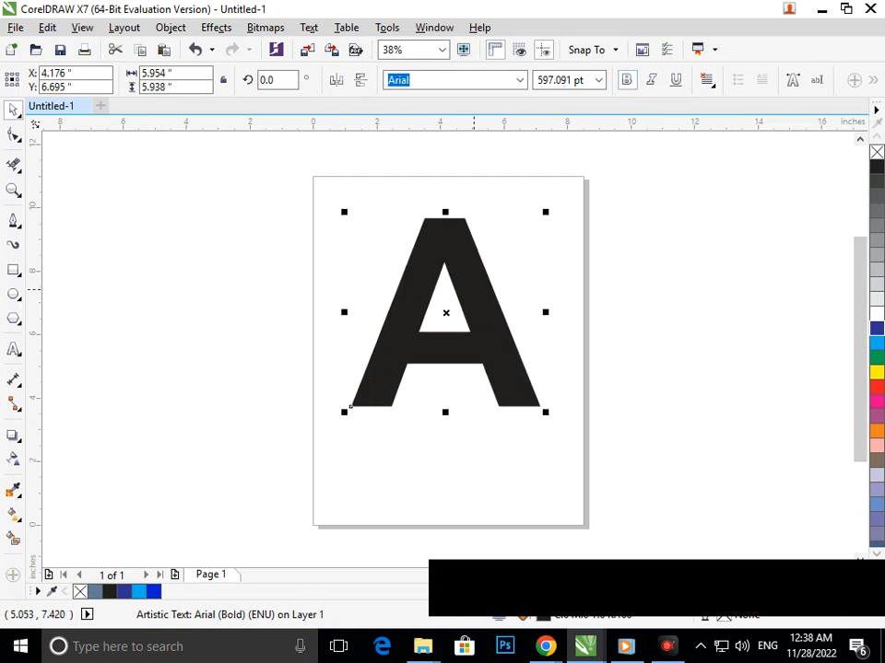
Draw a rectangle about 2.9 by 5.8 inches over the left half of the letter A and convert it to curves
left_click(14, 270)
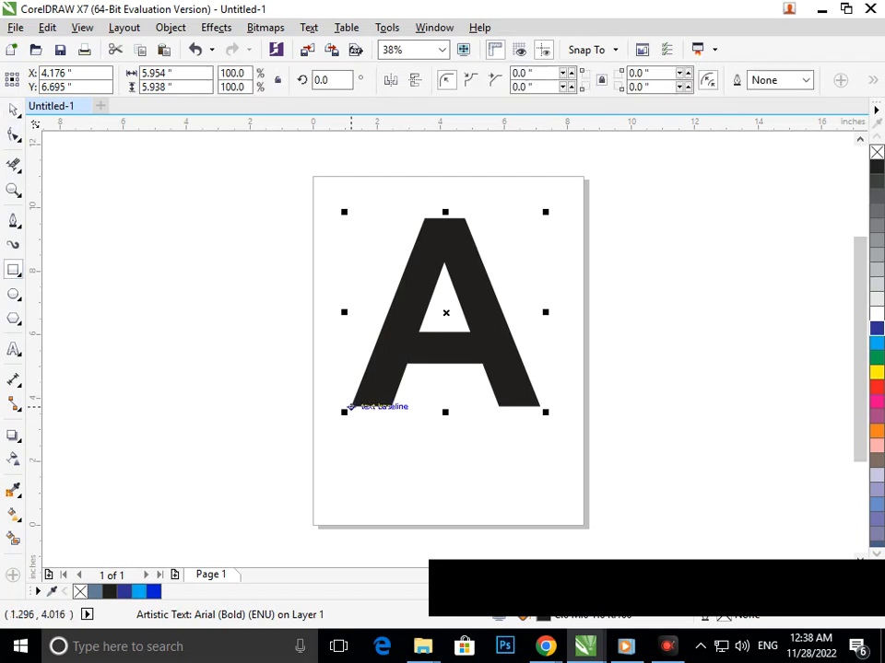
left_click_drag(350, 406, 444, 222)
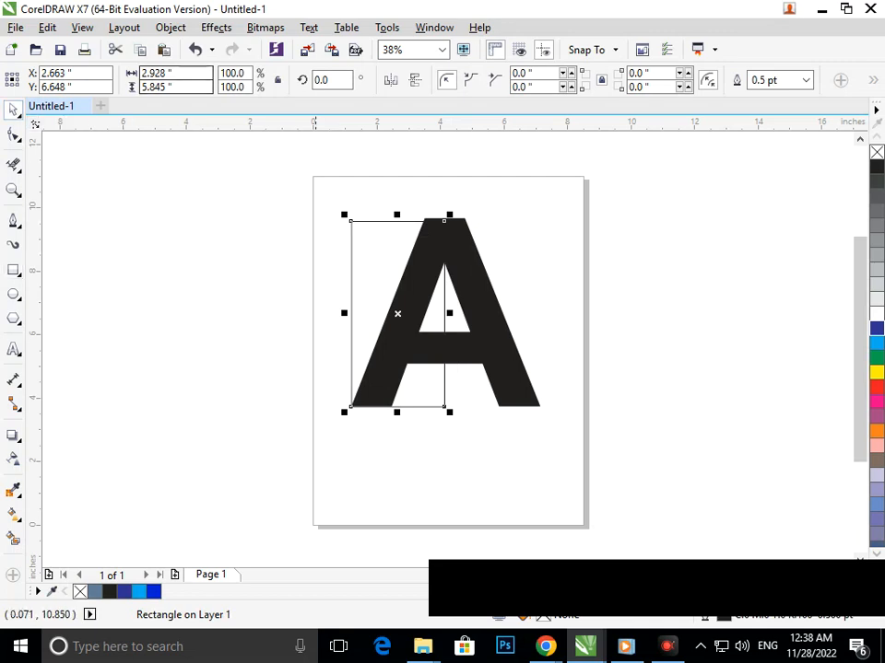
right_click(374, 224)
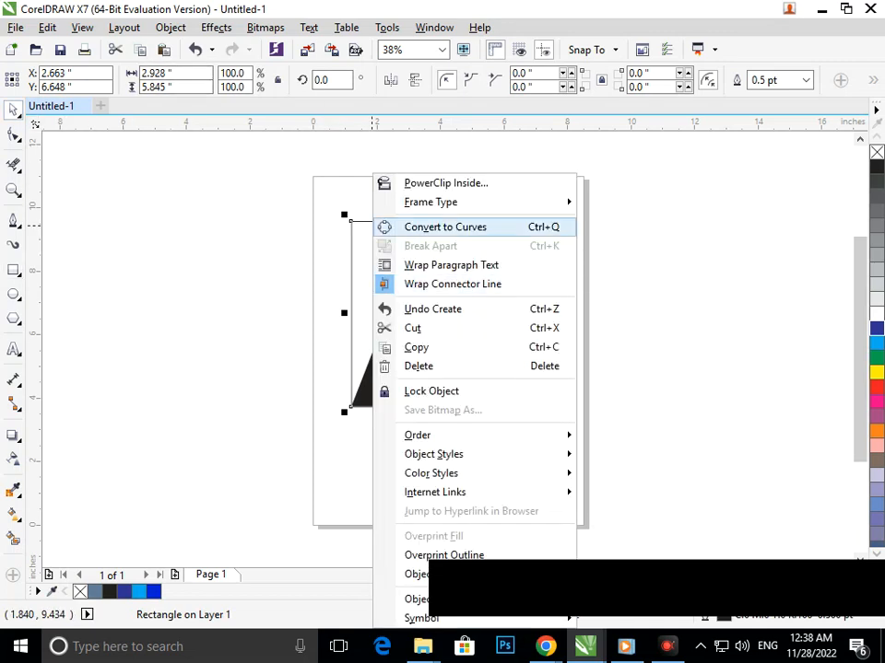
left_click(445, 226)
Delete the rectangle's upper-left node and pull the remaining upper node out past the right side of the A to form a slanted triangle
left_click(13, 134)
left_click_drag(334, 204, 363, 232)
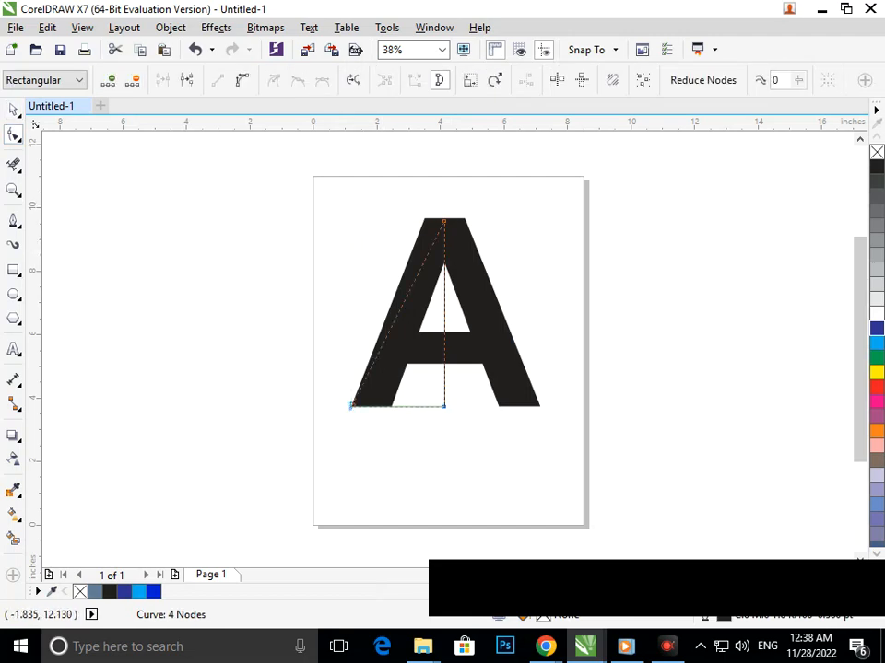
key("Delete")
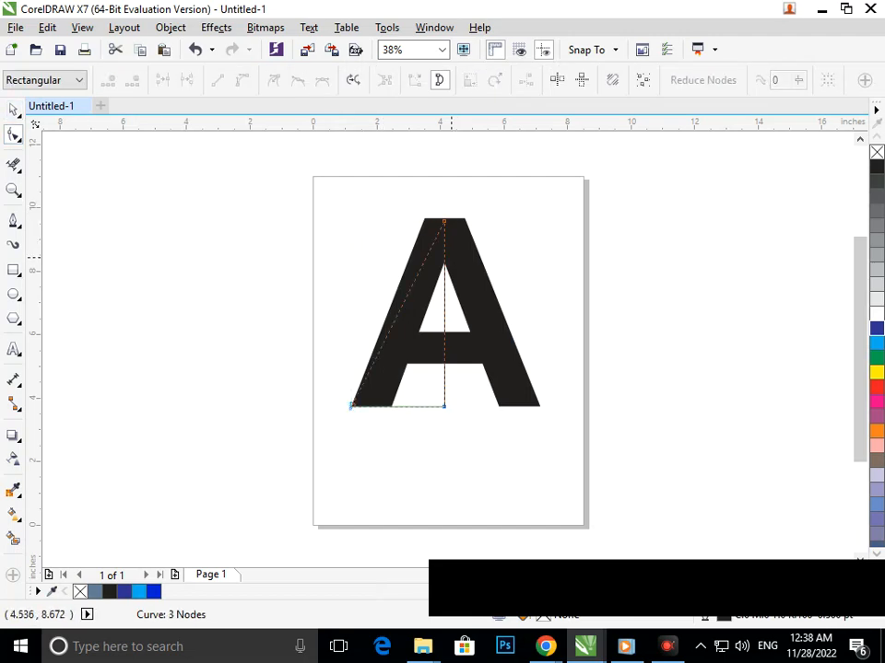
left_click_drag(444, 221, 565, 249)
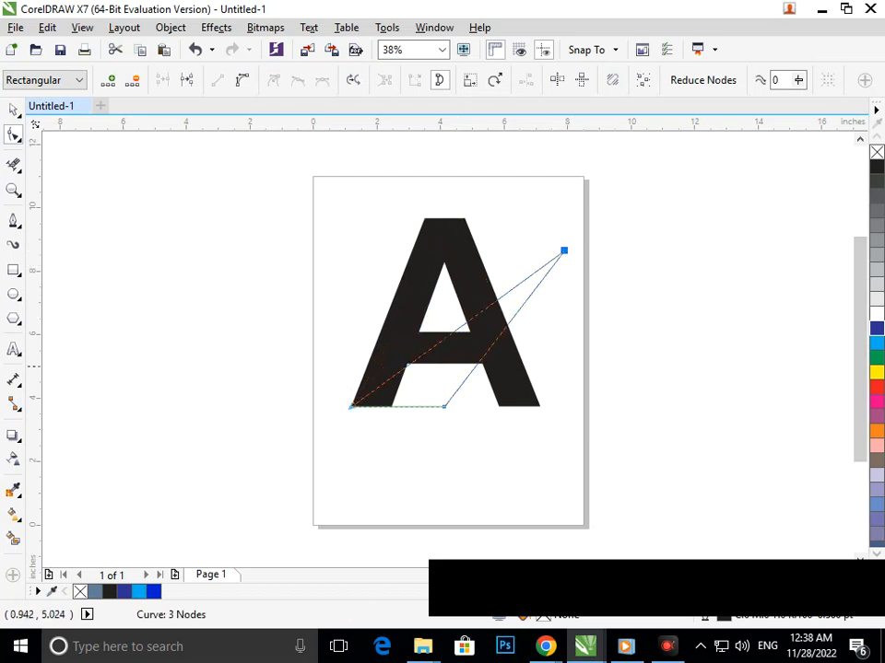
Move the slanted triangle off the letter A into the empty area right of the page
left_click(13, 109)
left_click_drag(424, 406, 664, 357)
key("F3")
key("F2")
left_click_drag(421, 227, 687, 425)
Draw a diagonal Pen line about 6.6 by 6.6 inches through the triangle, from beyond its tip to below its base
left_click(14, 219)
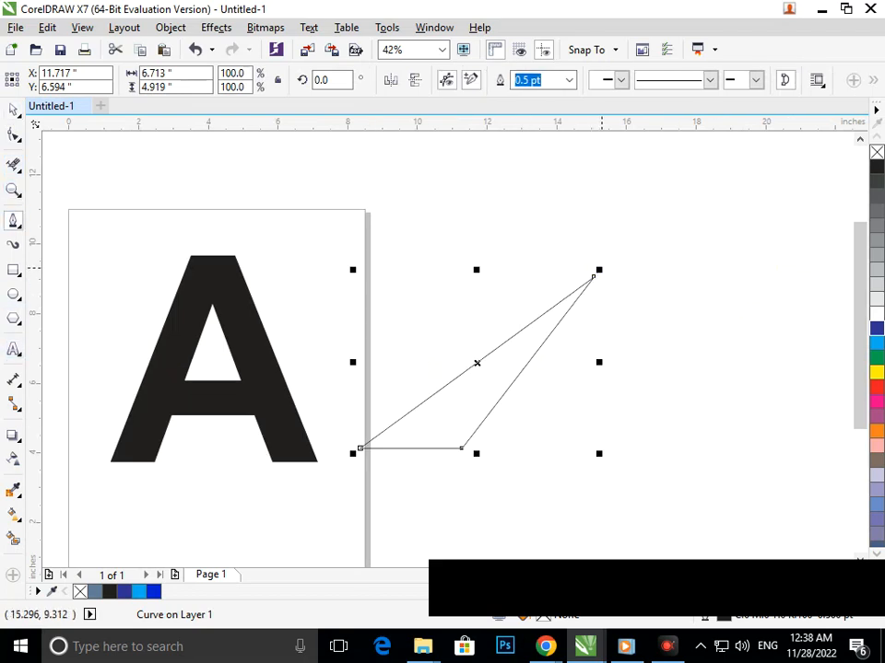
left_click(599, 270)
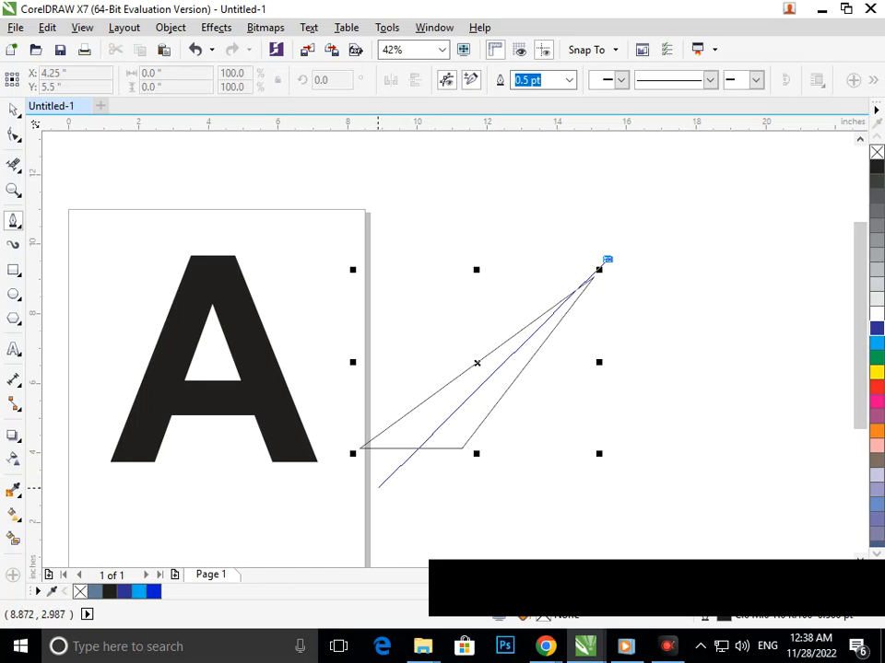
left_click_drag(373, 503, 378, 506)
key("space")
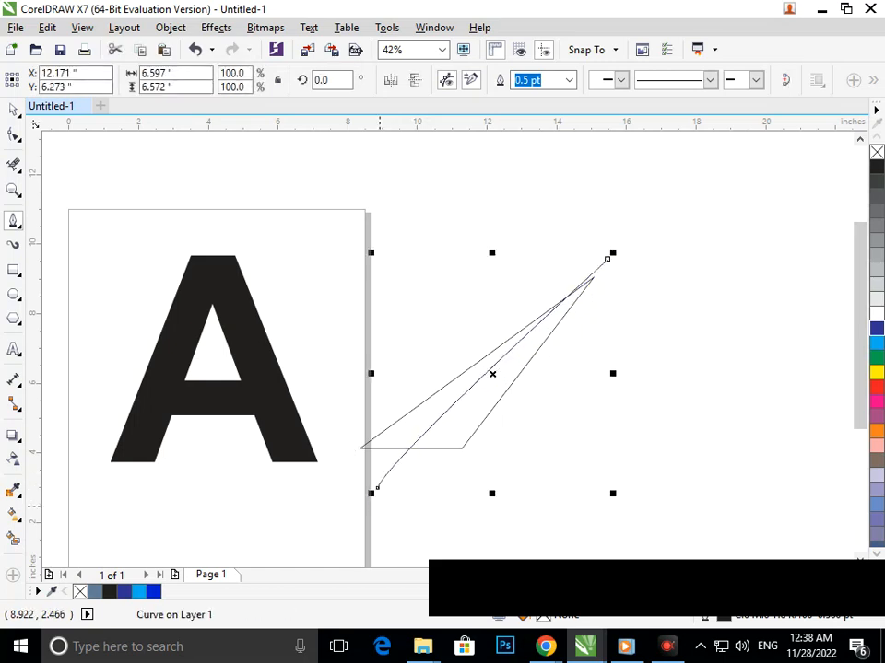
Nudge the diagonal line down to Y 6.133 inches and slightly right so it runs through the triangle's tip
key("Down")
key("Down")
key("Down")
key("Down")
key("Down")
key("Down")
key("Down")
key("Right")
key("Down")
key("Down")
key("Down")
key("Down")
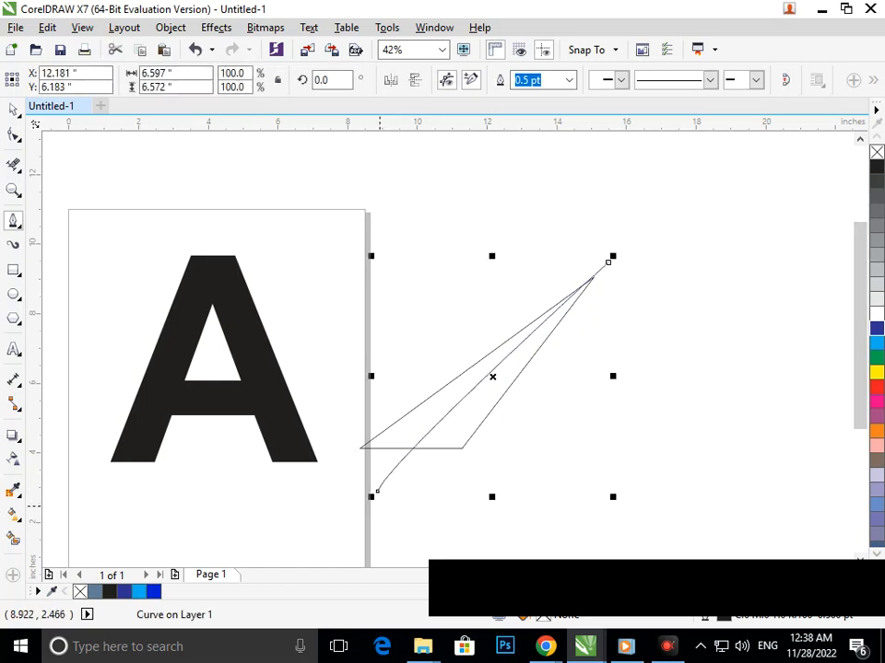
key("Down")
key("Down")
key("Down")
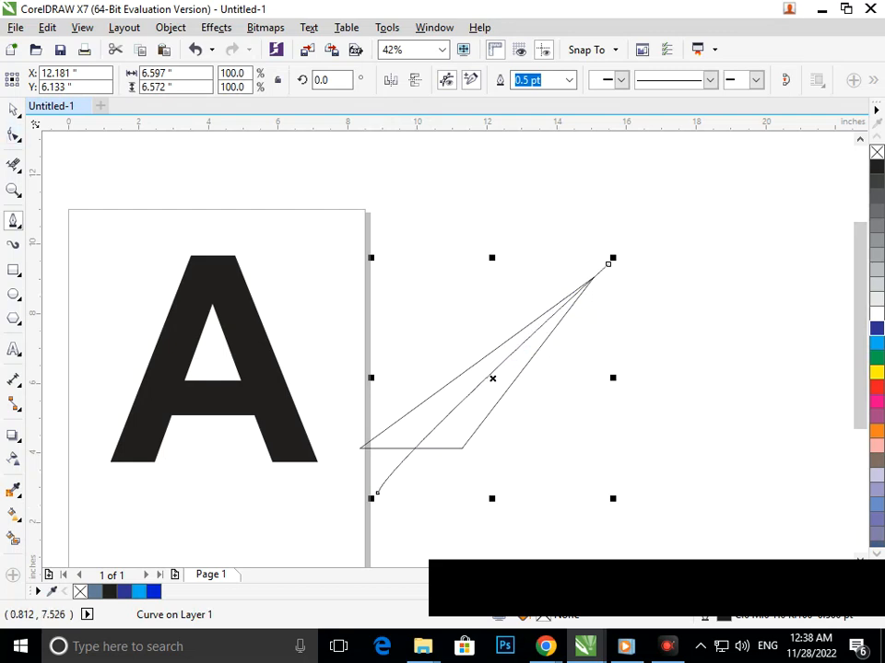
Remove the ends of the diagonal line that overhang the triangle's tip and base with Virtual Segment Delete
key("x")
left_click(609, 264)
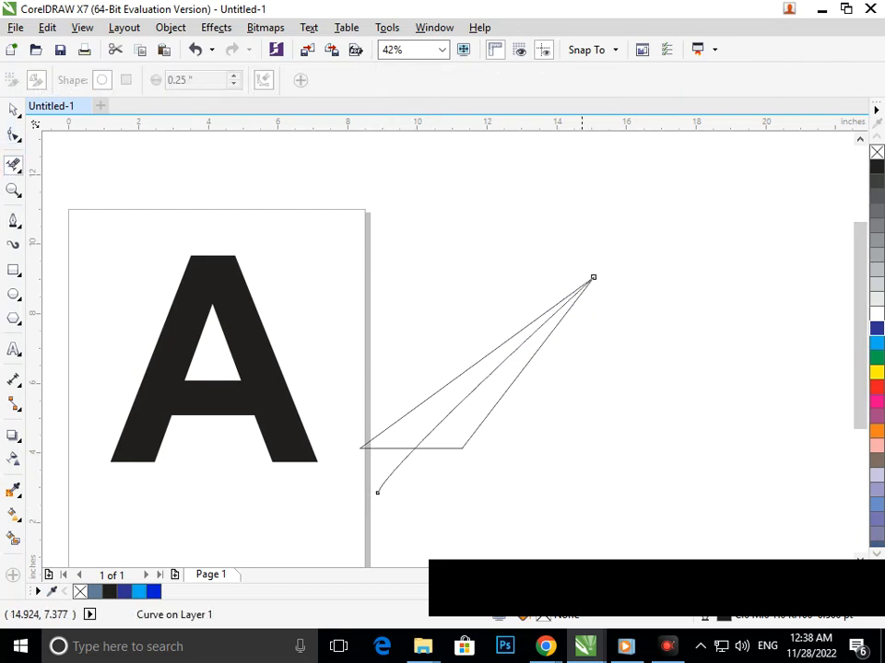
left_click(397, 473)
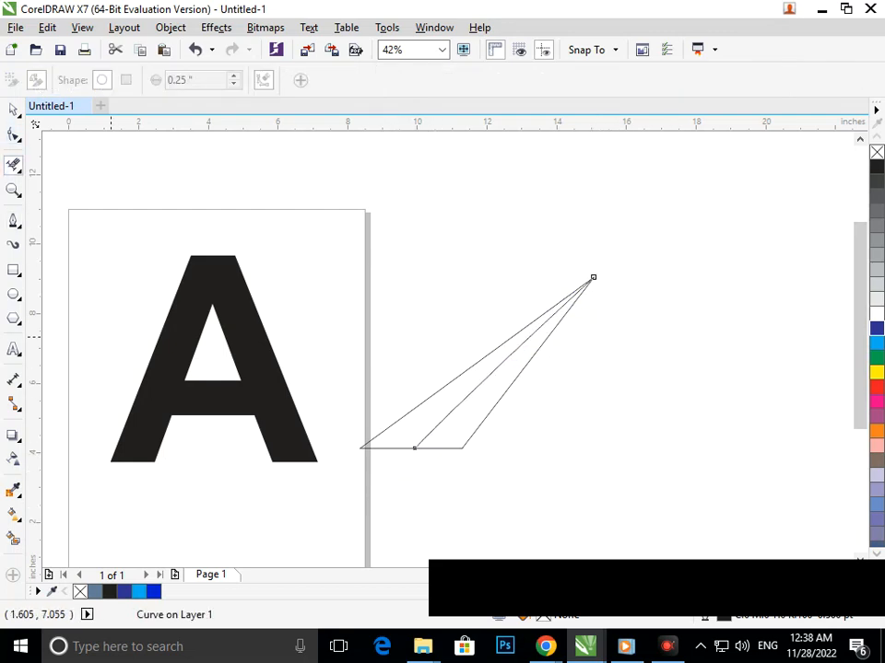
Convert the triangle's long upper edge to a curve and delete the extra node added at its middle
left_click(14, 136)
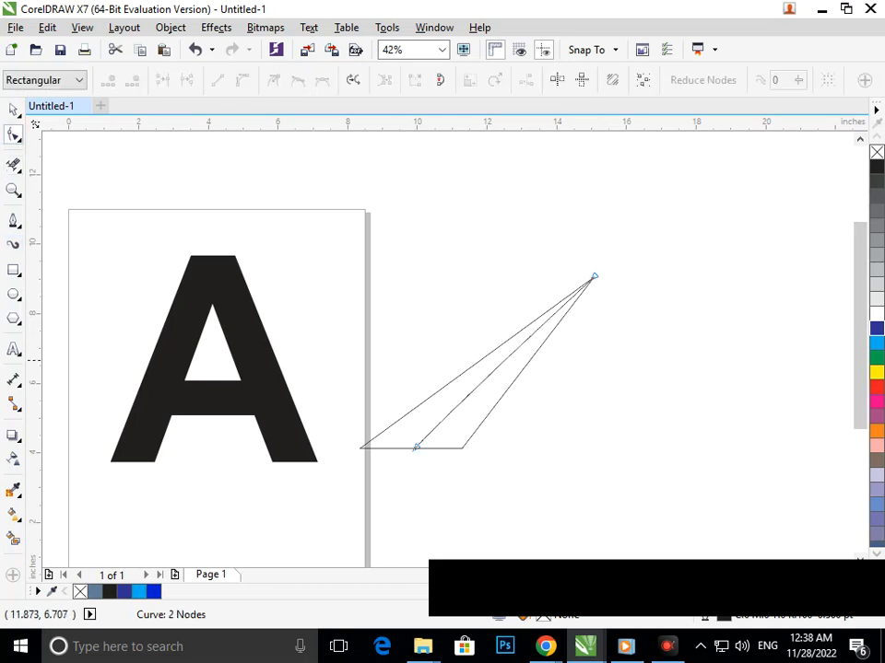
double_click(476, 362)
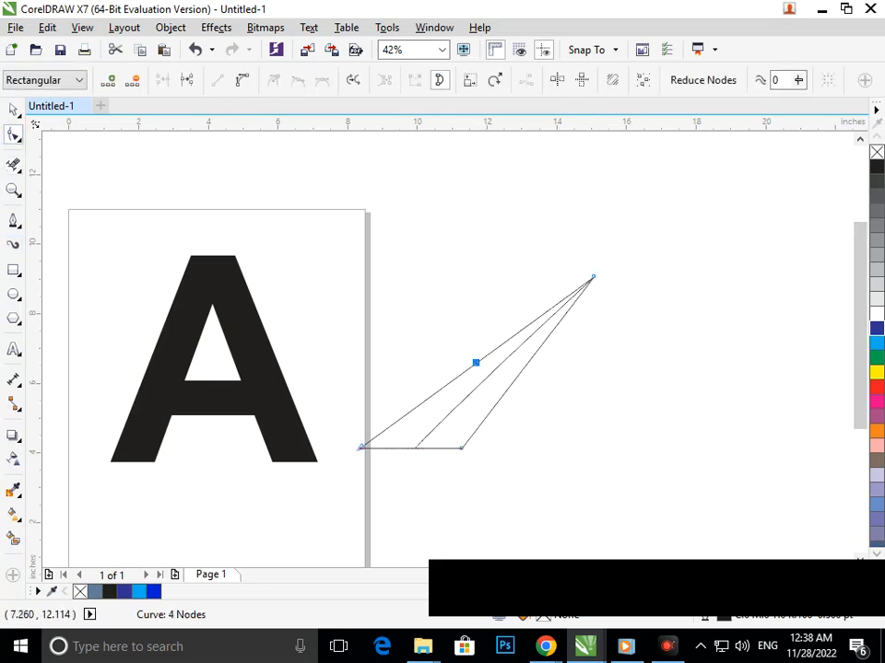
left_click(241, 80)
left_click_drag(470, 357, 462, 348)
key("ctrl+z")
key("ctrl+z")
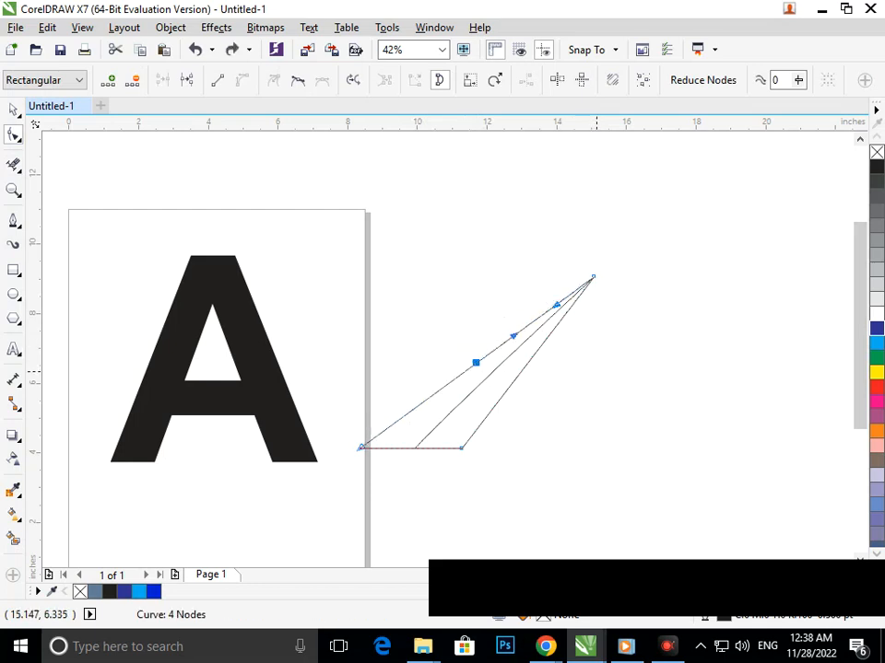
left_click_drag(420, 311, 494, 370)
key("Delete")
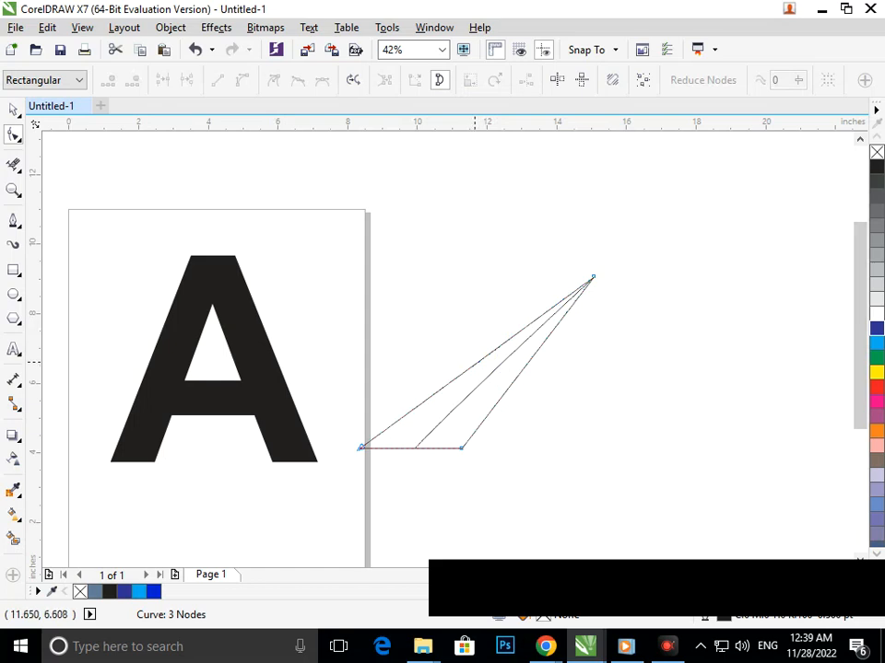
Bow the triangle's long upper edge and the dividing line inside it toward the upper left
left_click(474, 363)
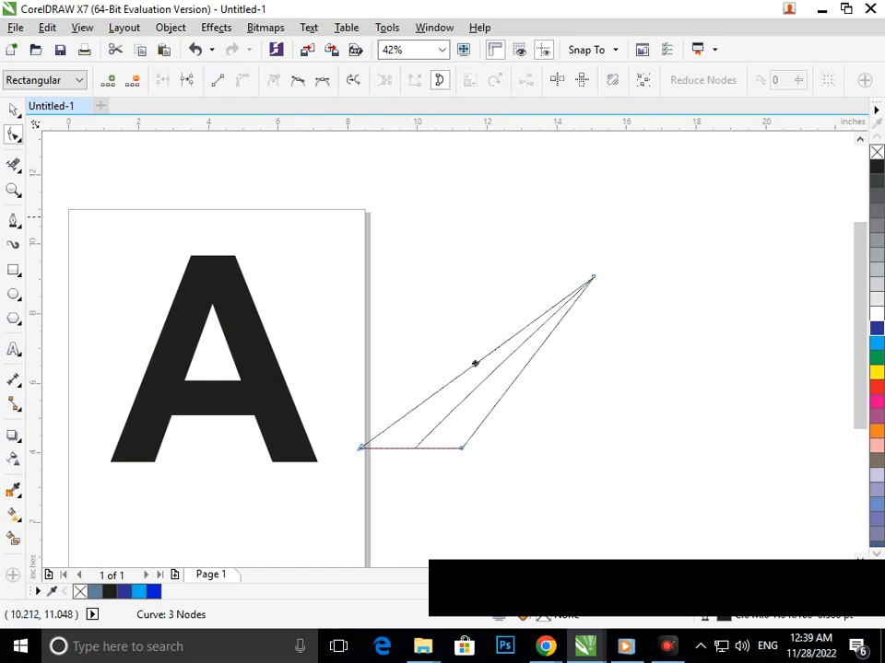
left_click(493, 360)
left_click_drag(471, 367, 465, 336)
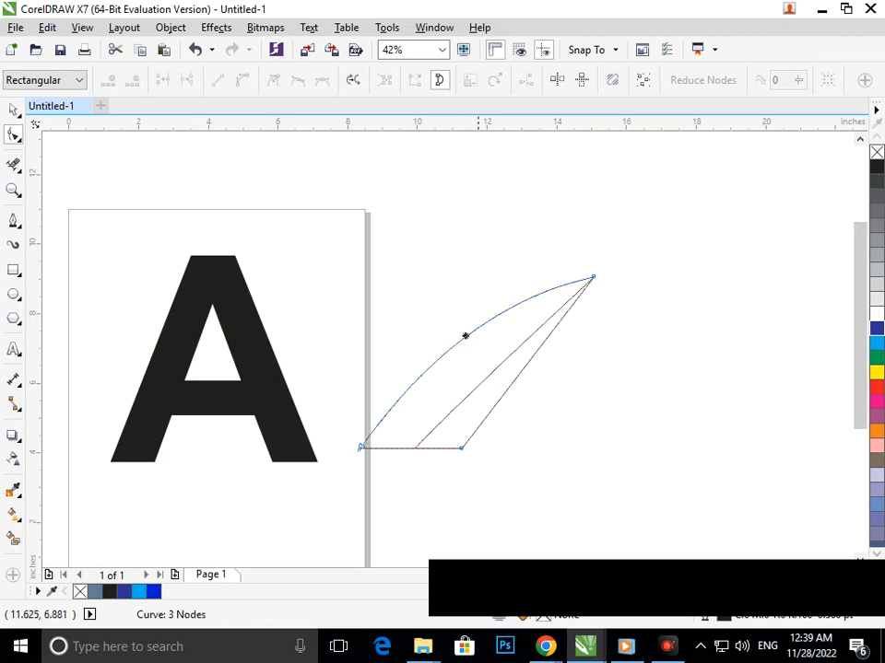
key("Delete")
left_click(485, 378)
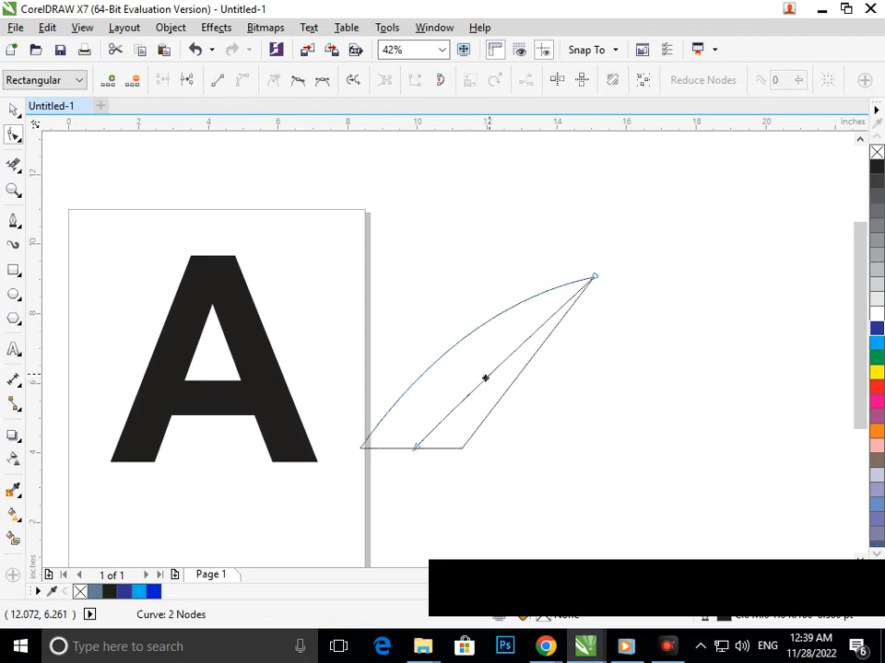
left_click_drag(492, 371, 477, 364)
left_click(509, 388)
double_click(508, 388)
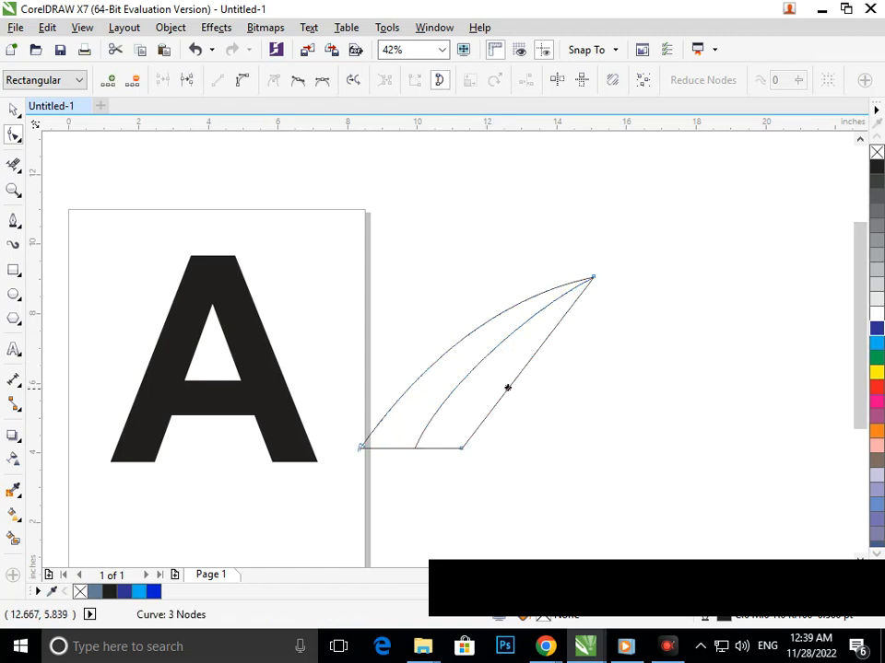
left_click(515, 380)
mouse_move(514, 380)
left_mouse_down()
mouse_move(502, 375)
mouse_move(514, 380)
left_mouse_up()
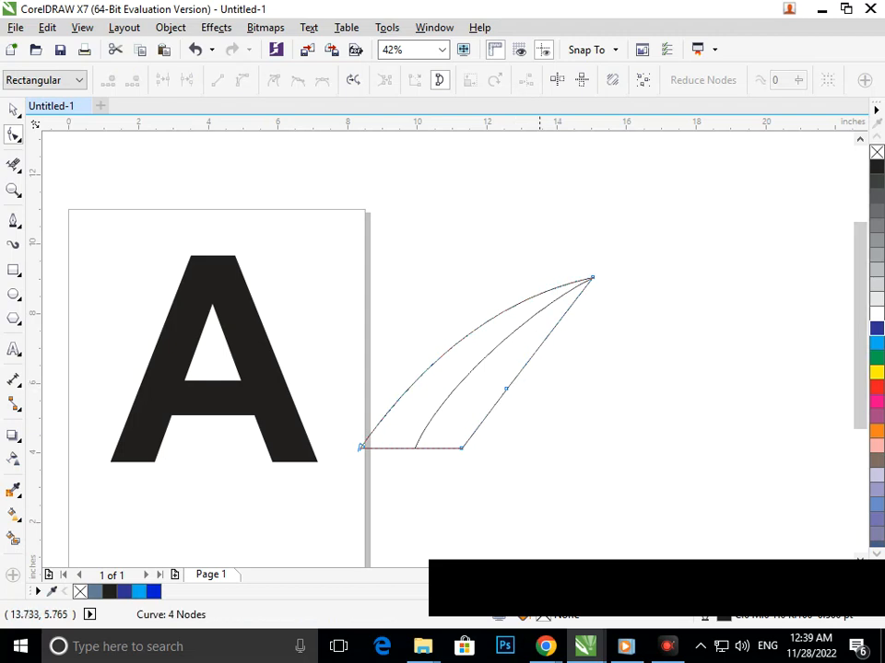
left_click(504, 388)
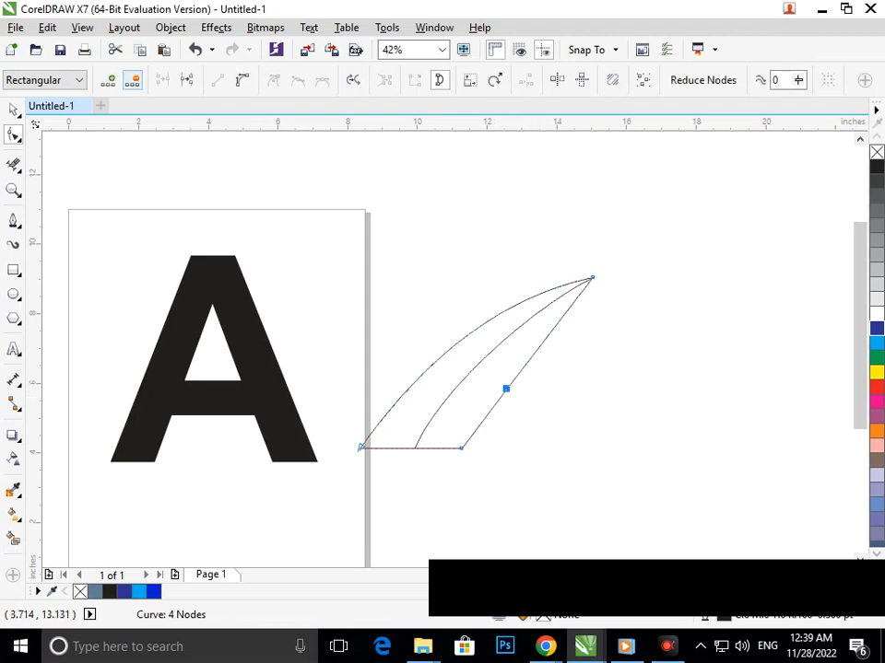
key("Delete")
Convert the triangle's lower-right edge to a curve and bow it inward to match the other two curves
left_click(520, 371)
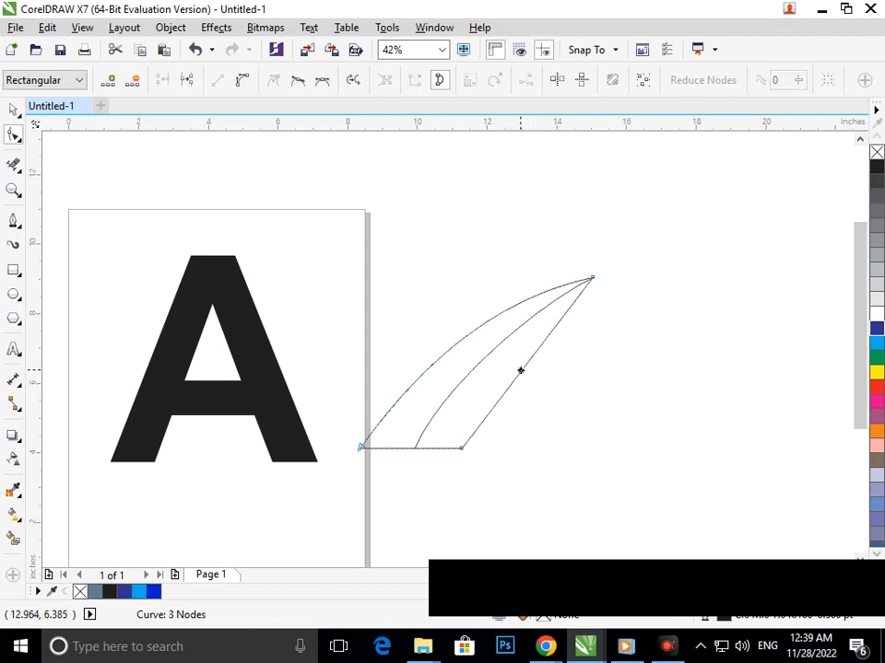
left_click(242, 80)
left_click_drag(515, 380, 496, 382)
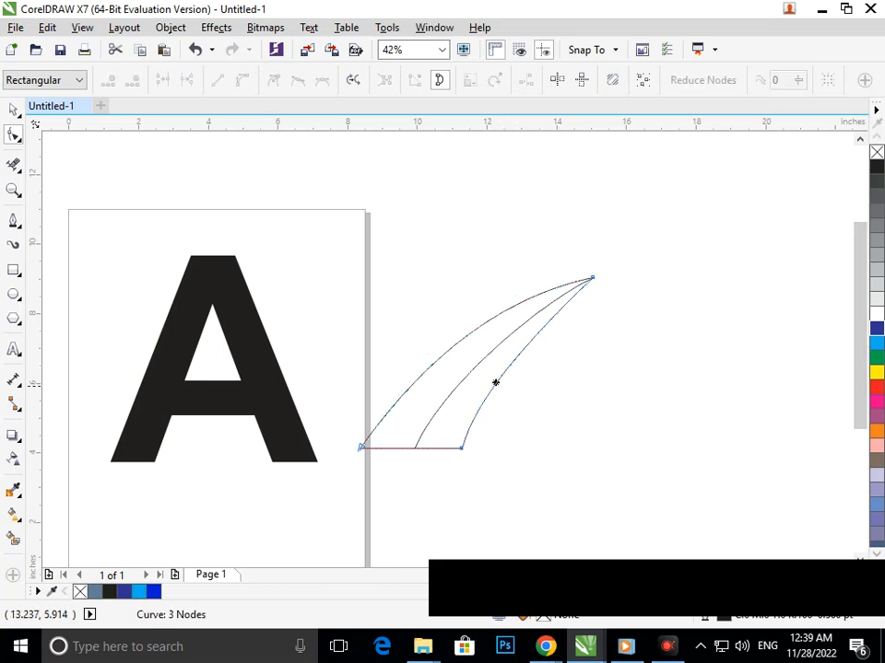
left_click(13, 110)
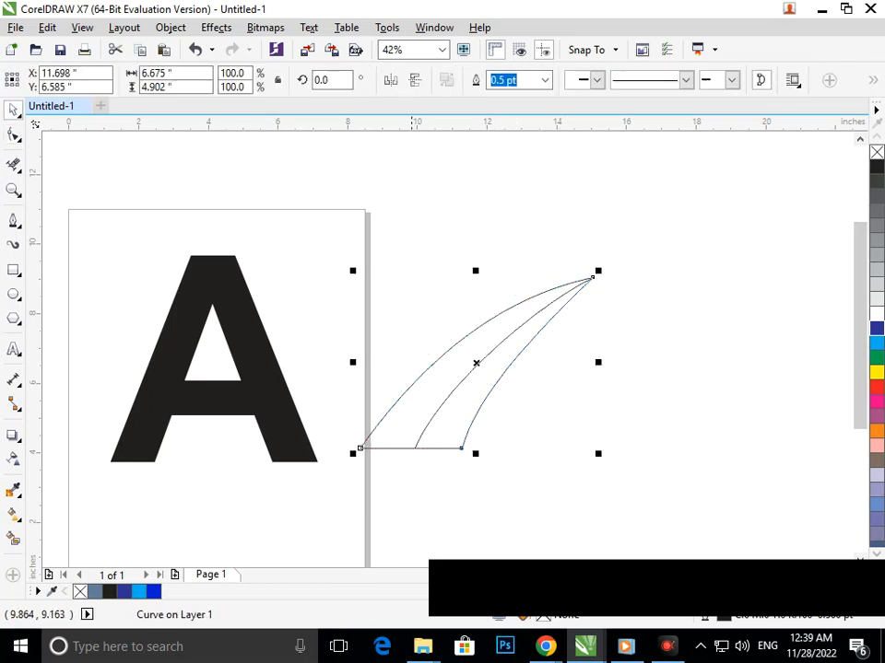
Fill both regions of the divided curved shape with Smart Fill in slate blue with a 0.5 pt outline
left_click(407, 269)
left_click_drag(299, 210, 643, 492)
left_click(336, 441)
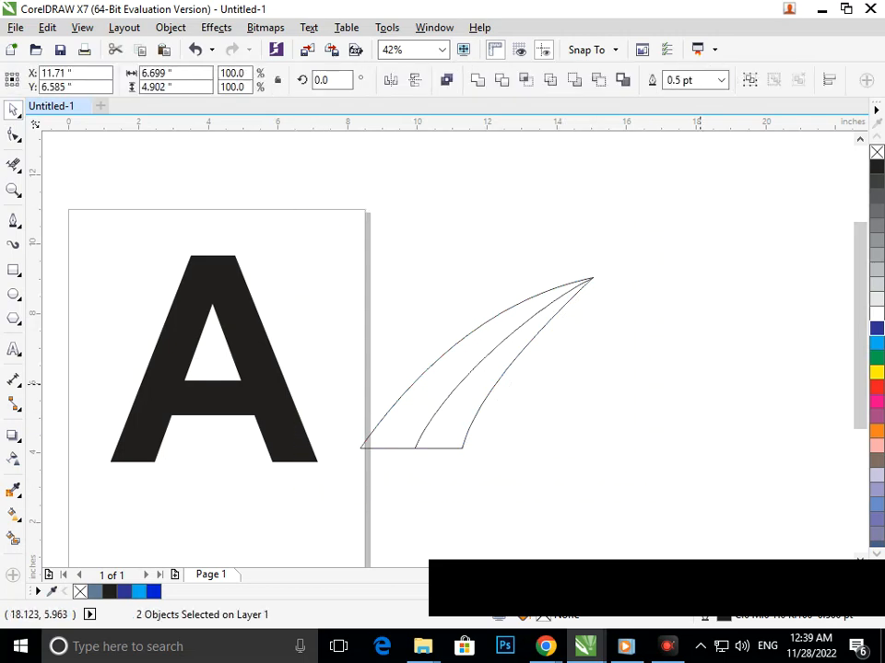
left_click(12, 539)
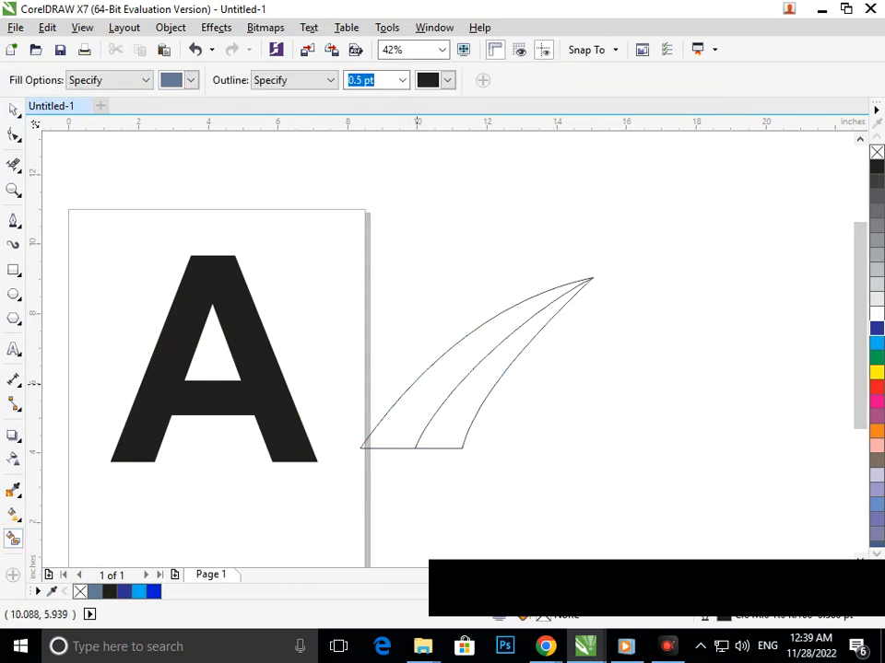
left_click(421, 397)
left_click(460, 416)
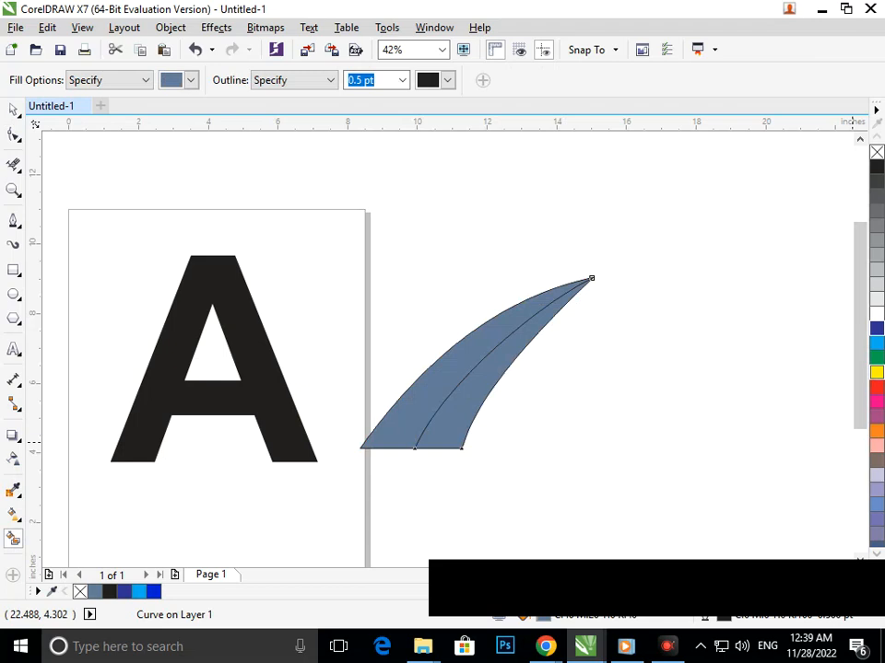
Recolor the swoosh's lower-right strip green and its upper-left strip light blue
left_click(876, 357)
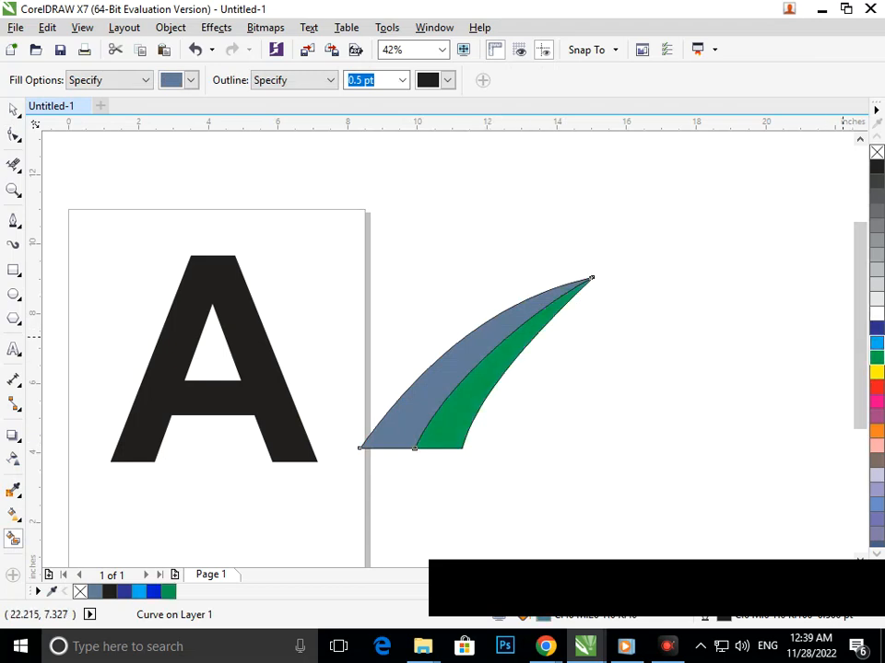
left_click(877, 342)
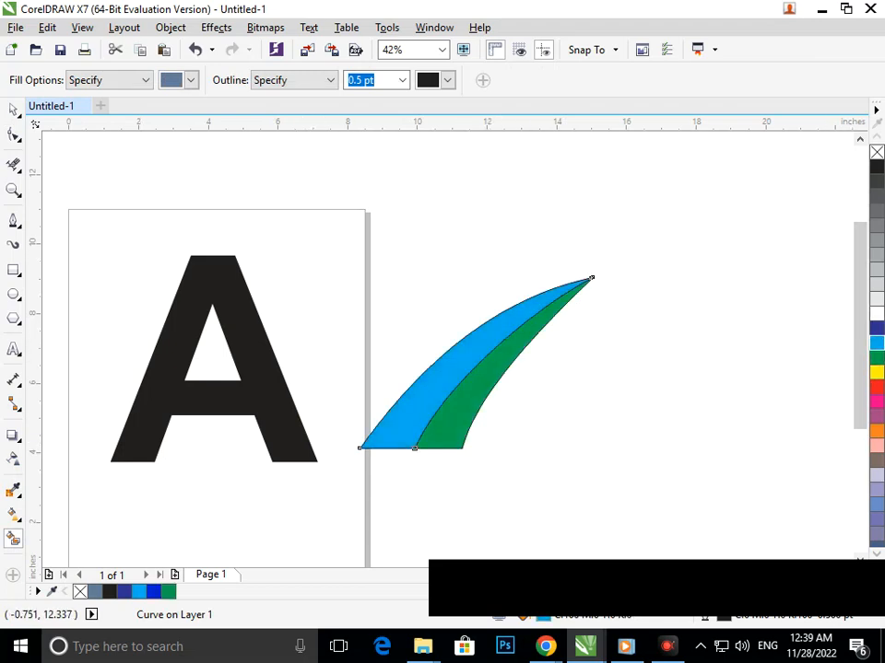
left_click(13, 110)
left_click(249, 190)
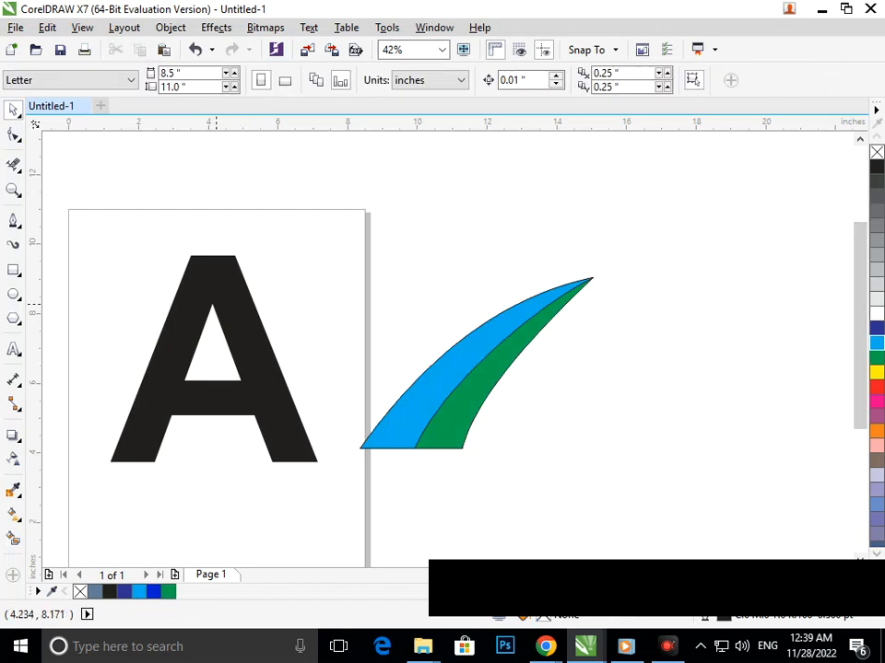
Move the whole two-colored swoosh onto the letter A, aligning its base with the A's lower-left foot
left_click_drag(330, 233, 623, 494)
left_click_drag(465, 400, 214, 411)
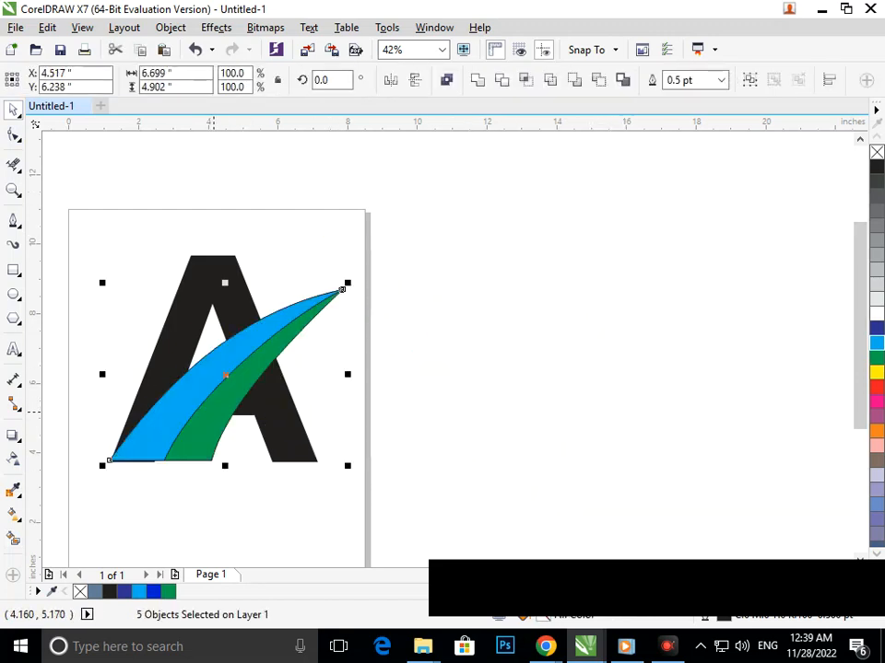
left_click(423, 379)
left_click_drag(126, 251, 198, 279)
scroll(198, 280, "down", 1)
left_click_drag(330, 222, 542, 416)
key("F2")
left_click_drag(300, 203, 573, 436)
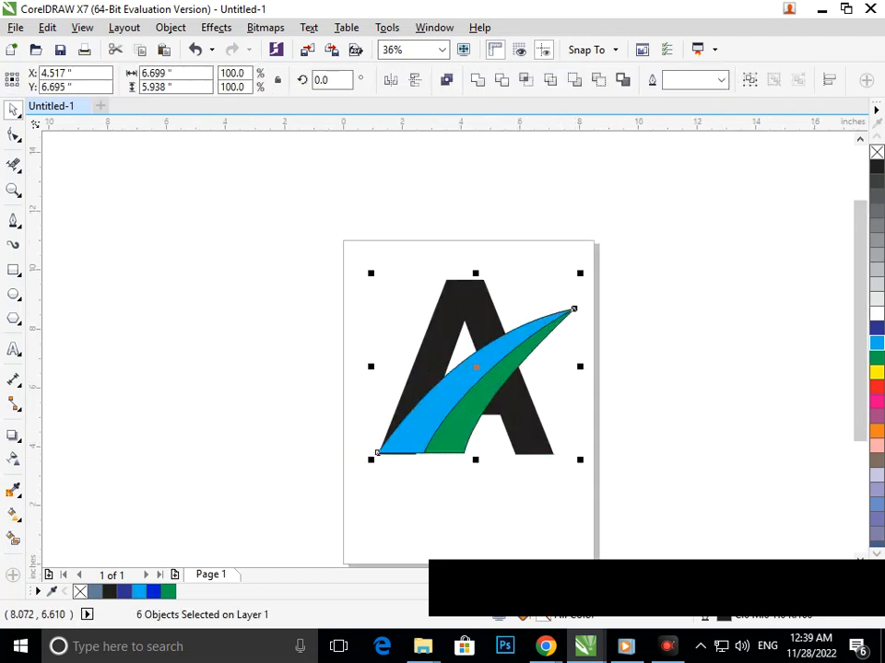
left_click(629, 386)
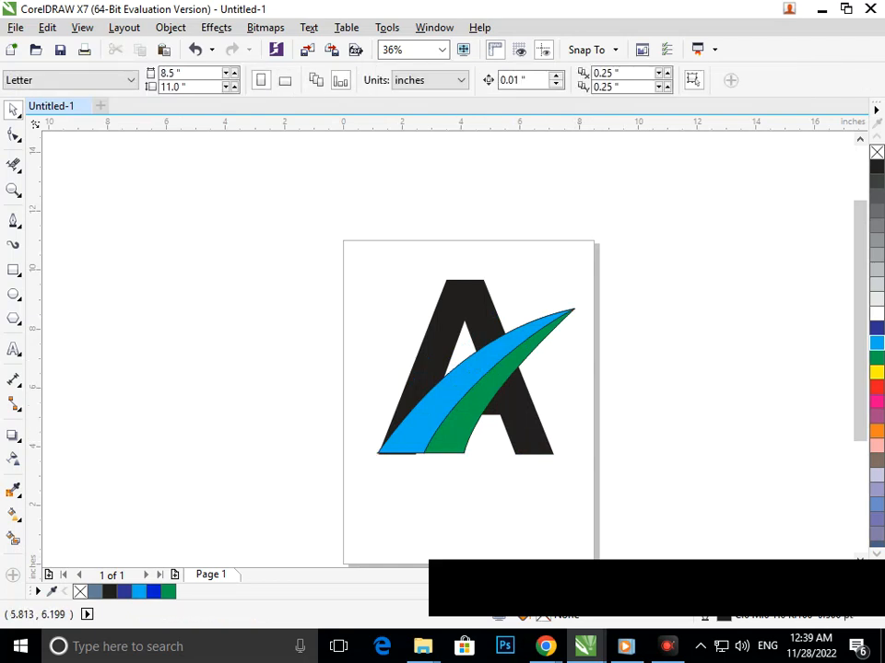
Scale both colored swoosh strips down together to about 5.6 by 4.1 inches and move them off the page to its left
left_click_drag(624, 273, 364, 481)
left_click(401, 492)
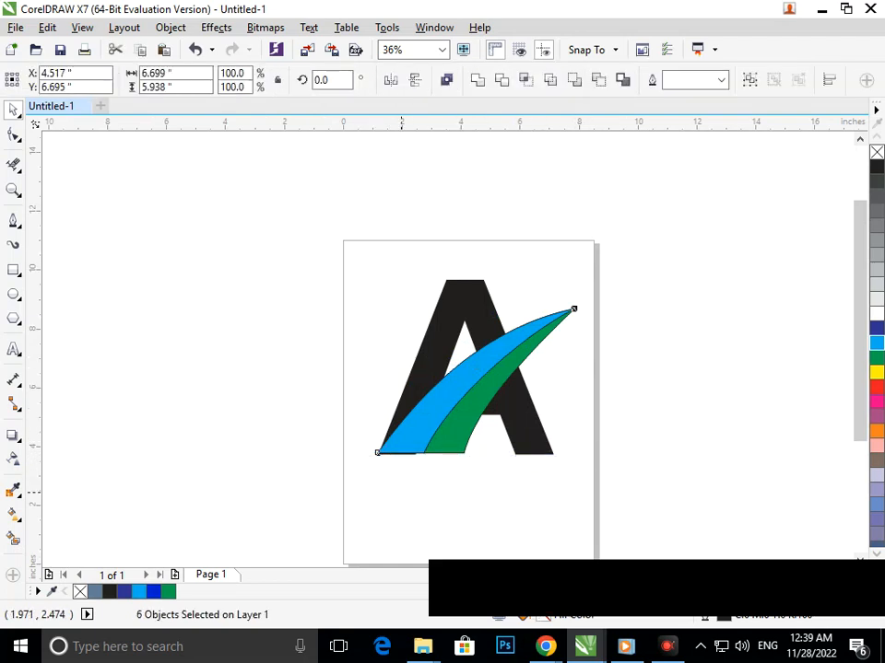
left_click(409, 439)
left_click(456, 449, "shift")
left_click_drag(370, 460, 386, 454)
left_click_drag(430, 422, 185, 432)
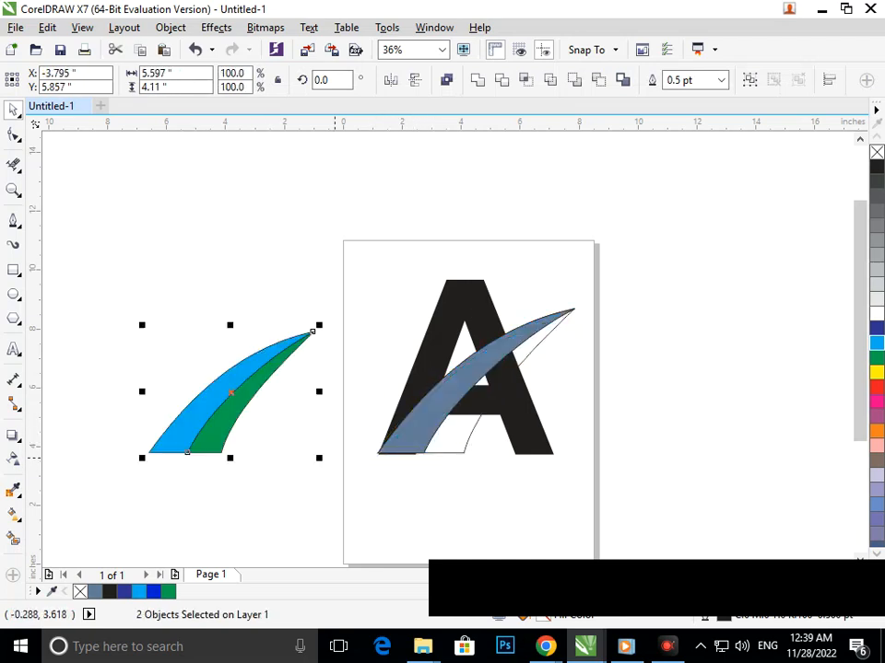
Delete the leftover swoosh shapes over the letter A and move the reduced swoosh back onto the A's lower-left foot
left_click(369, 486)
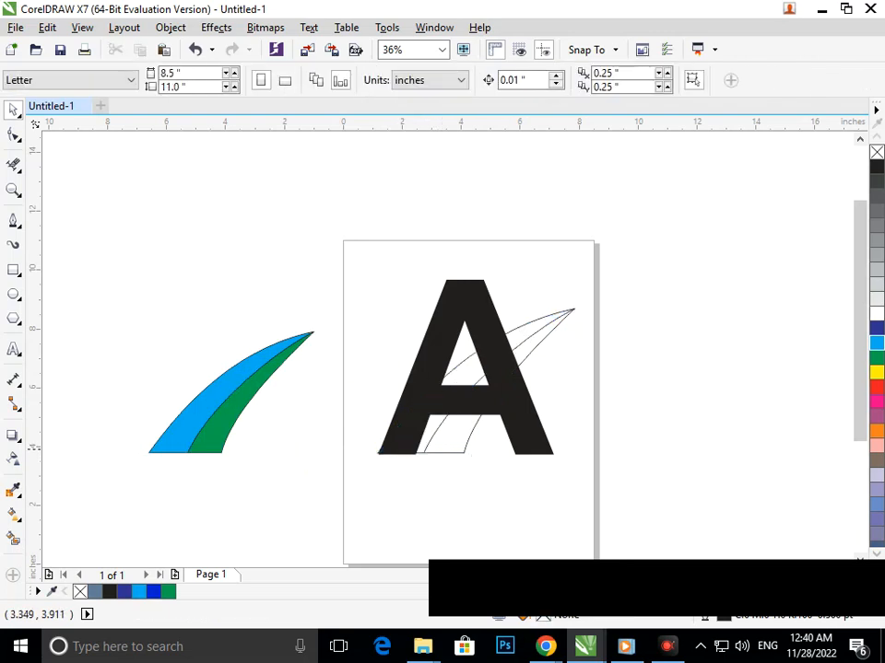
left_click_drag(100, 282, 332, 497)
left_click_drag(209, 423, 436, 423)
left_click(648, 381)
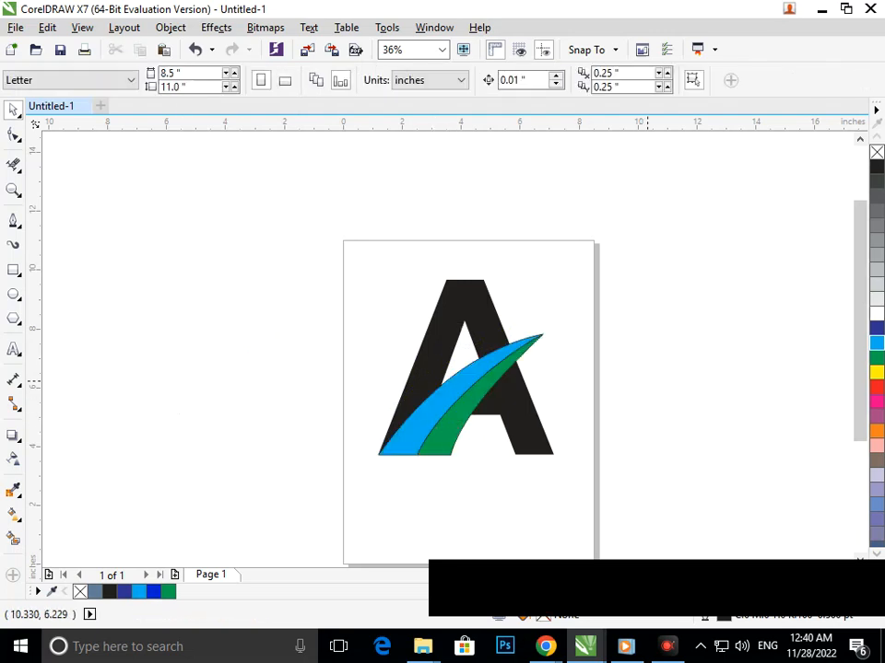
Apply a linear fountain fill to the letter A, running from its lower-left foot to a point above its apex
left_click(529, 414)
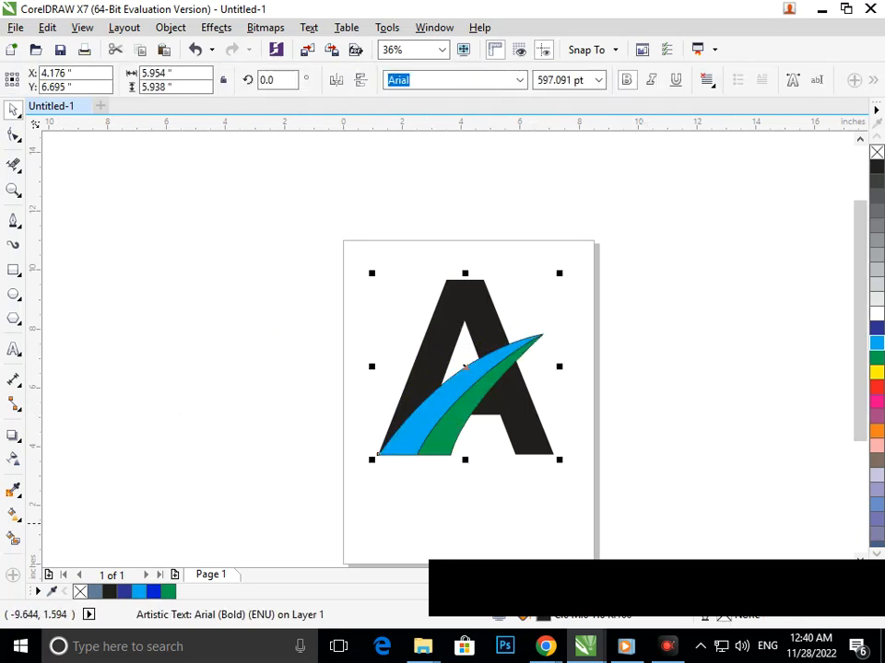
left_click(17, 516)
left_click(64, 513)
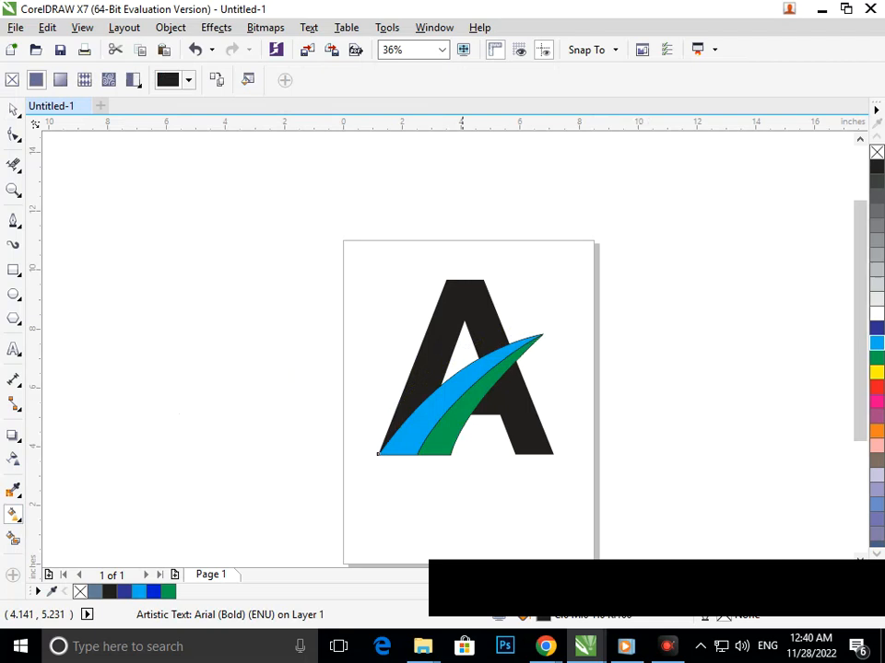
left_click_drag(402, 399, 475, 313)
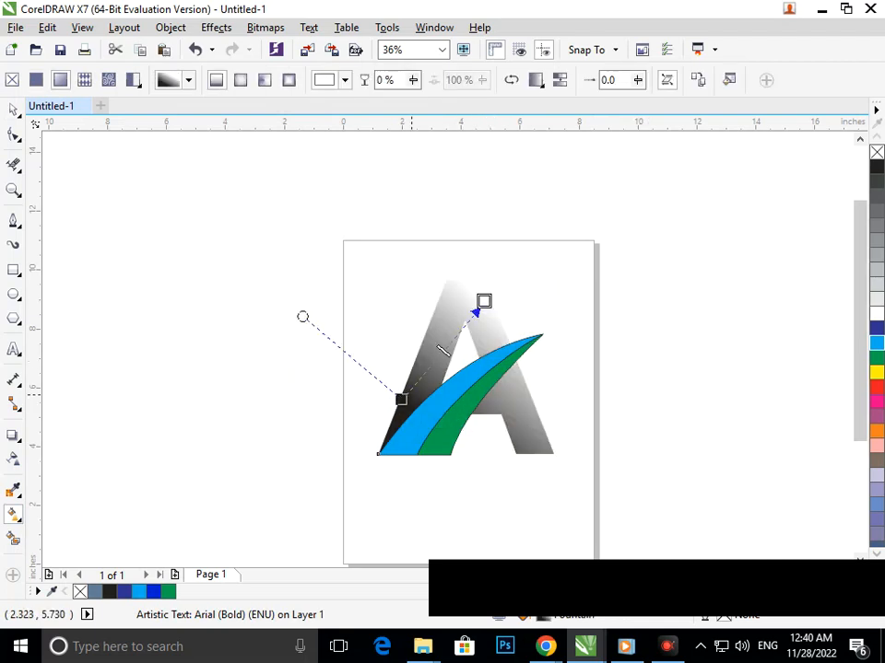
left_click_drag(396, 401, 384, 446)
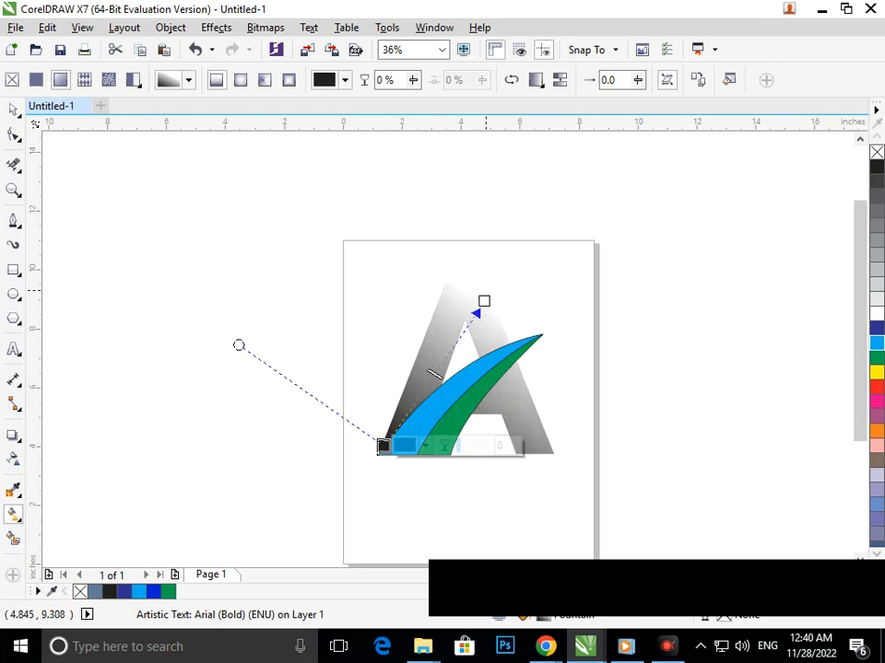
left_click_drag(484, 301, 481, 269)
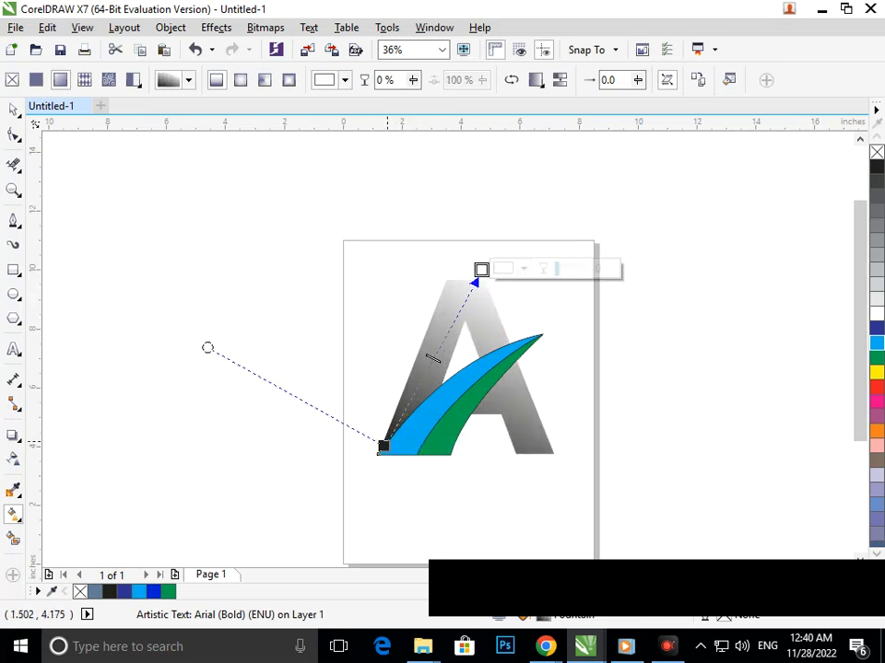
left_click_drag(483, 270, 493, 235)
Set the gradient's start color at the A's lower-left foot to pinkish red, C0 M100 Y59 K0
left_click(382, 446)
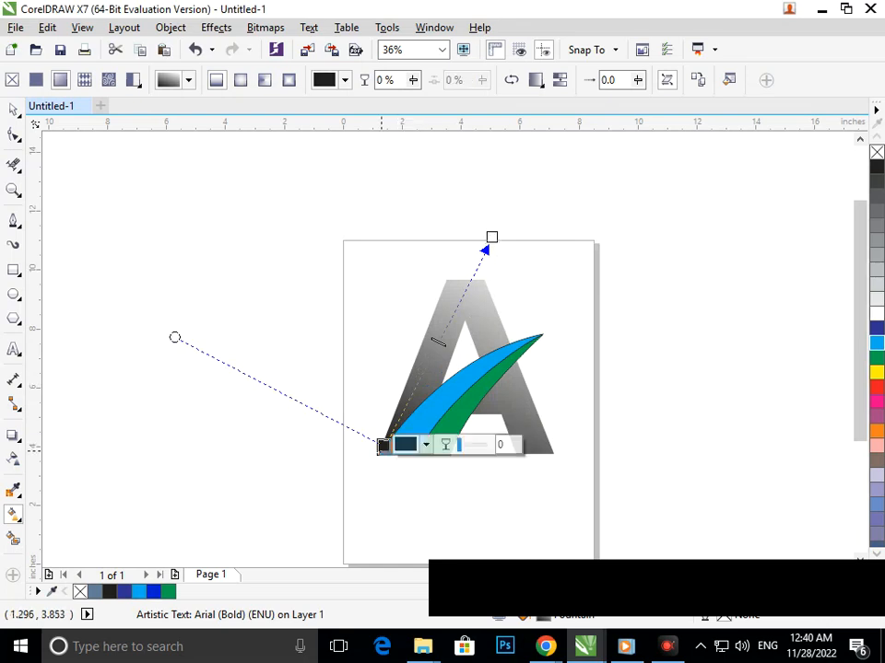
left_click(408, 445)
left_click_drag(499, 310, 505, 297)
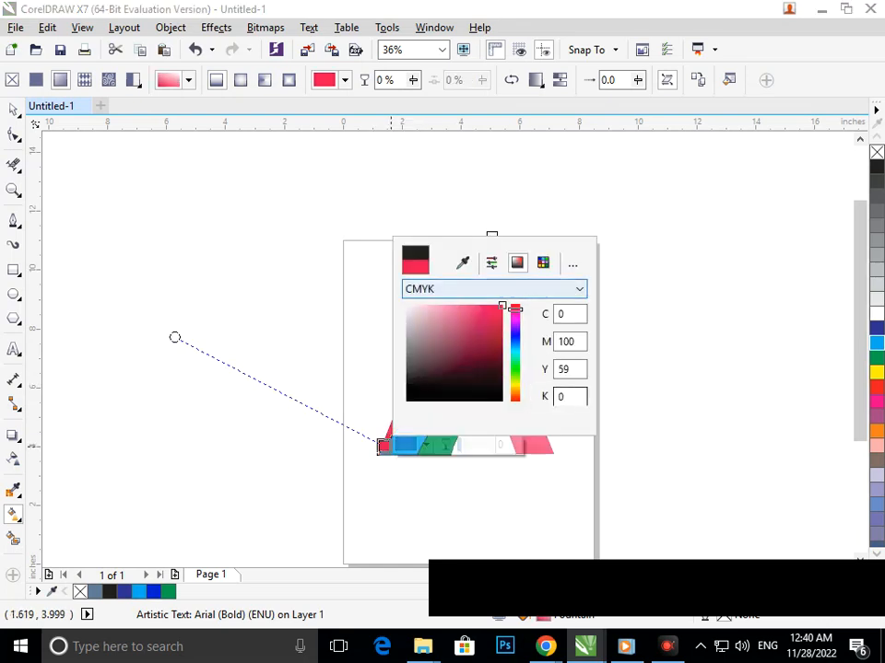
left_click(629, 396)
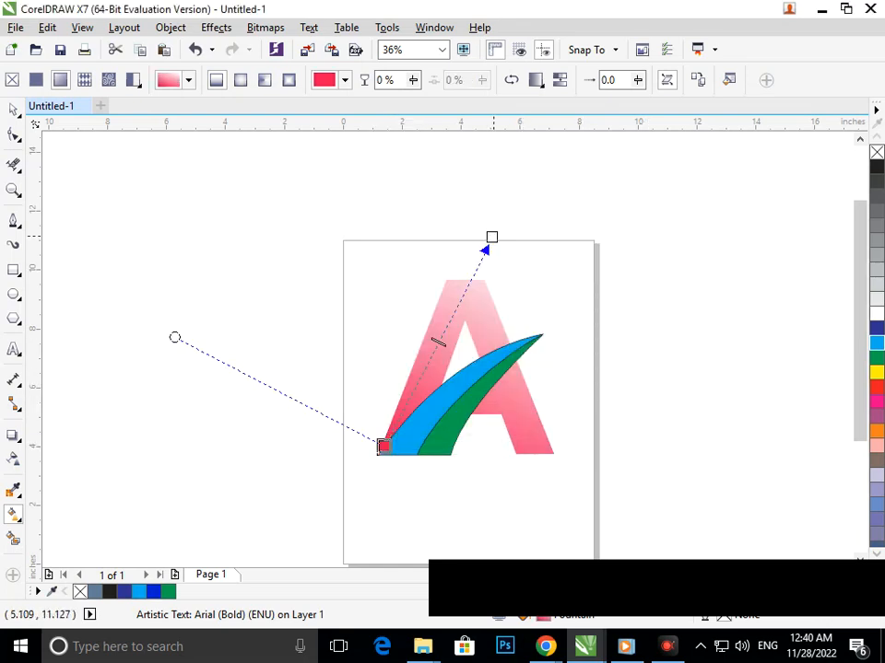
Try yellow-green, C37 M0 Y100 K0, as the gradient's end color above the letter A
left_click(491, 236)
left_click(513, 236)
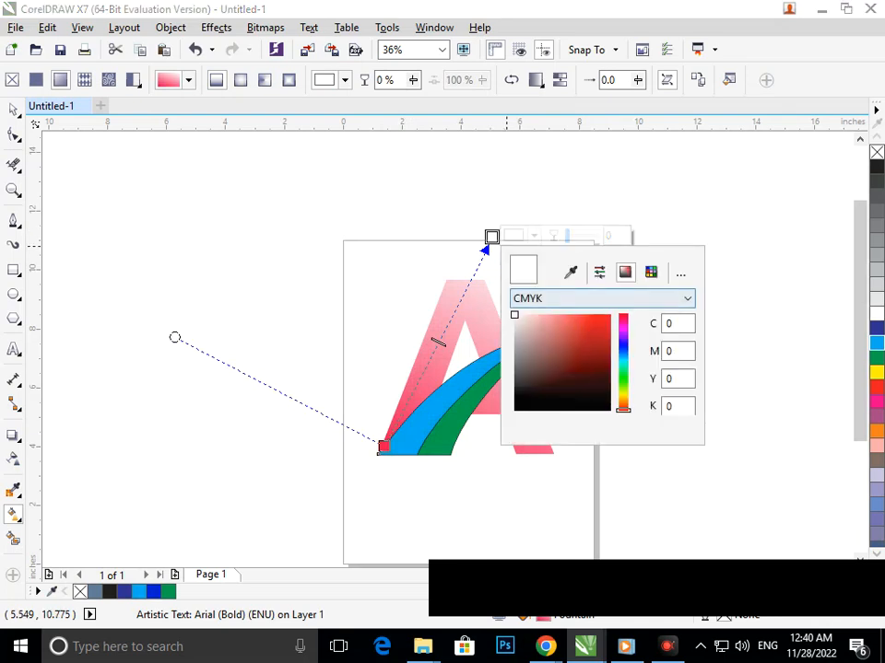
left_click(624, 361)
left_click_drag(605, 321, 611, 314)
left_click_drag(624, 361, 624, 389)
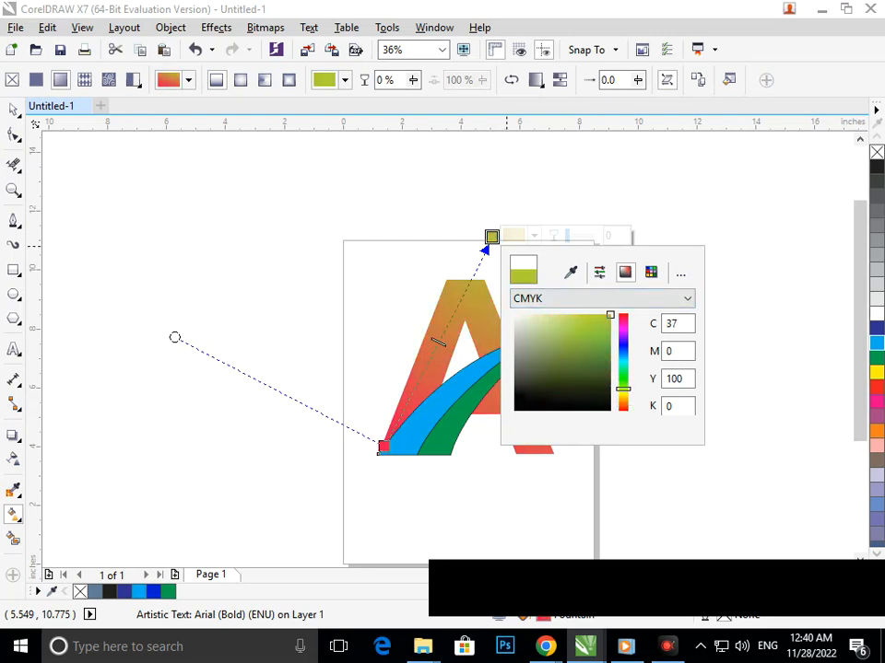
Try a deep red from the PANTONE solid coated palette, C20 M100 Y74 K13, as the gradient's end color
left_click(651, 271)
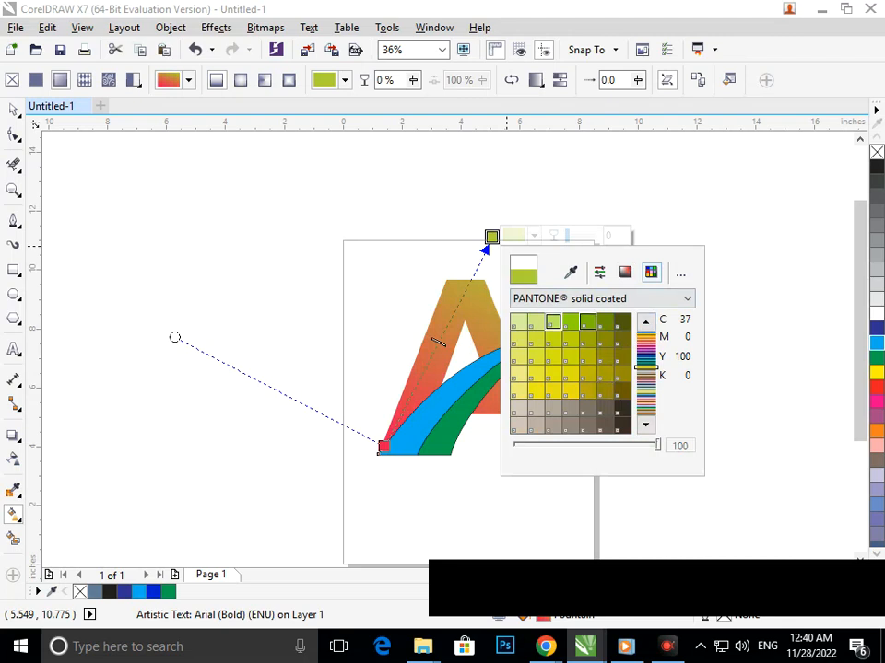
left_click(587, 323)
left_click(588, 391)
left_click(646, 404)
left_click(588, 373)
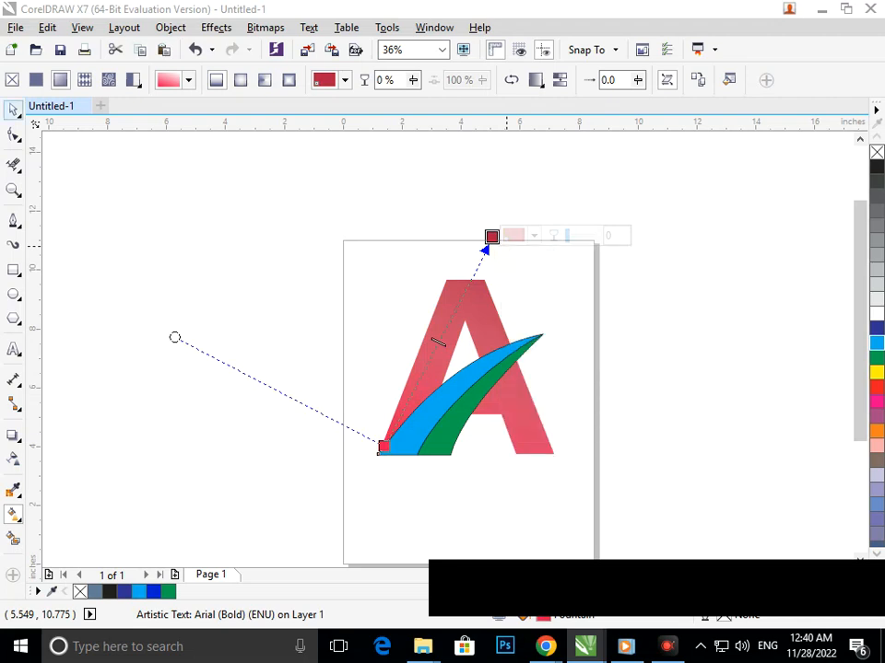
key("space")
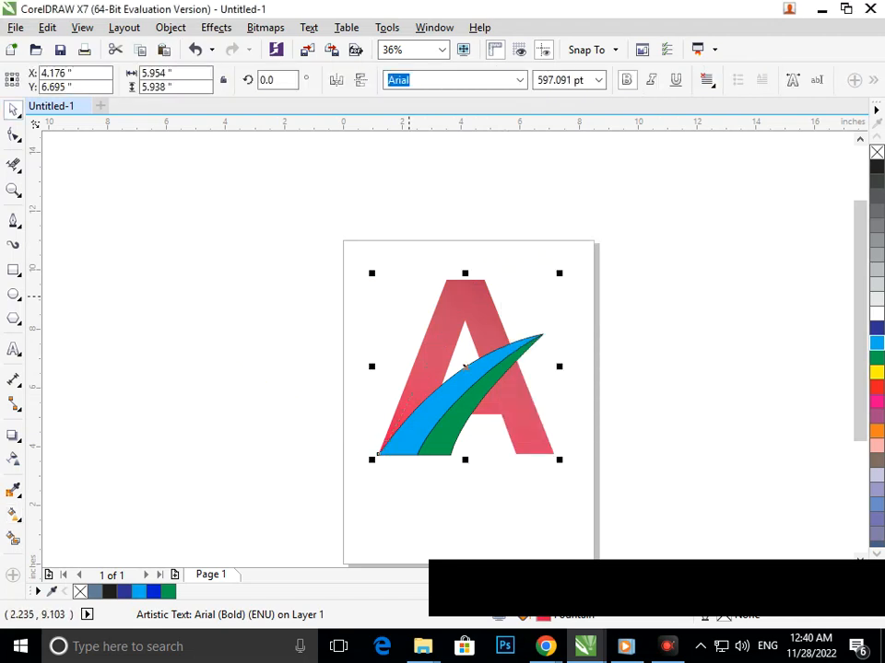
Reopen the letter A's interactive fill and try PANTONE solid coated gold, C21 M19 Y100 K0, as the end color
left_click(14, 513)
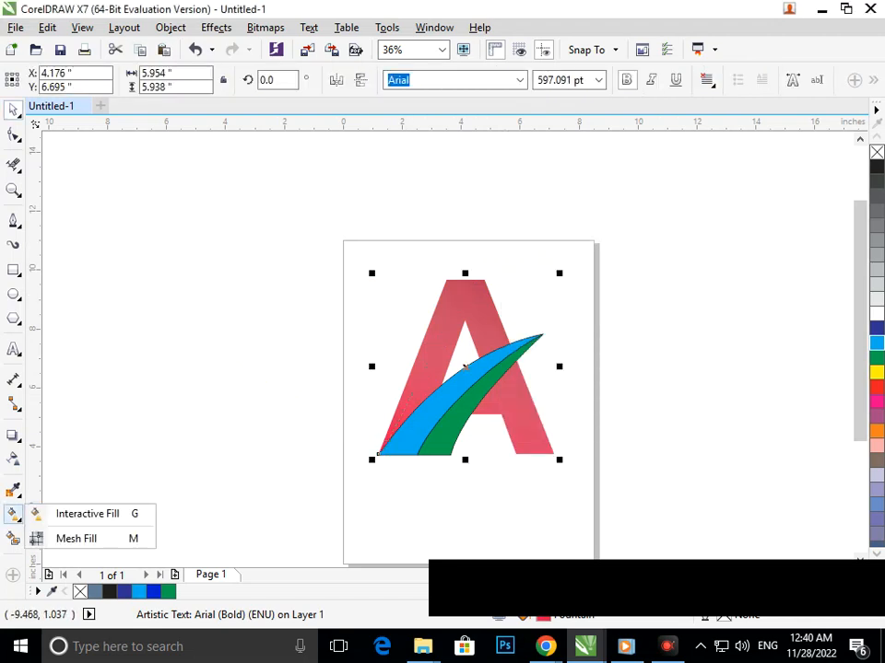
left_click(92, 513)
left_click(491, 237)
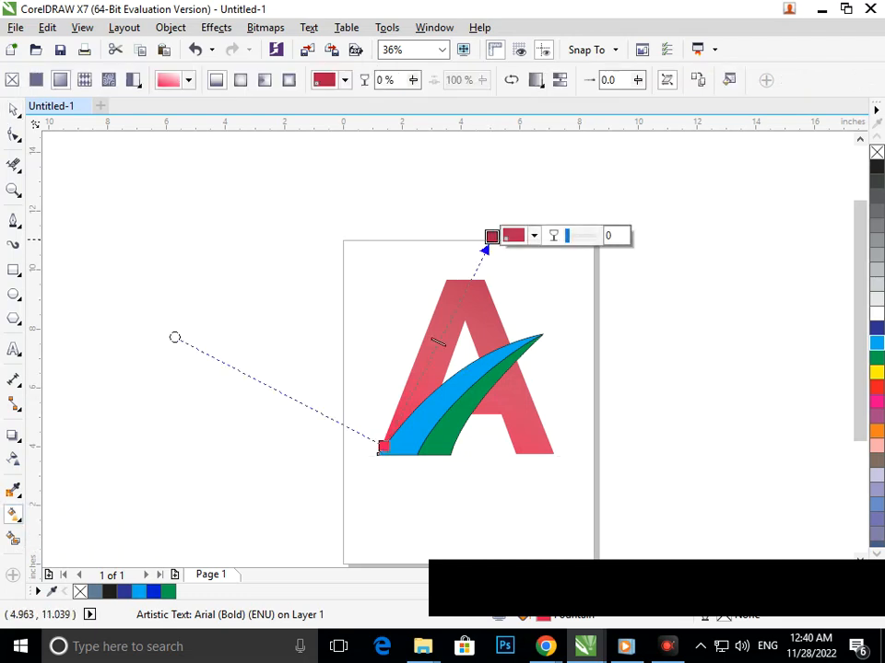
left_click(525, 236)
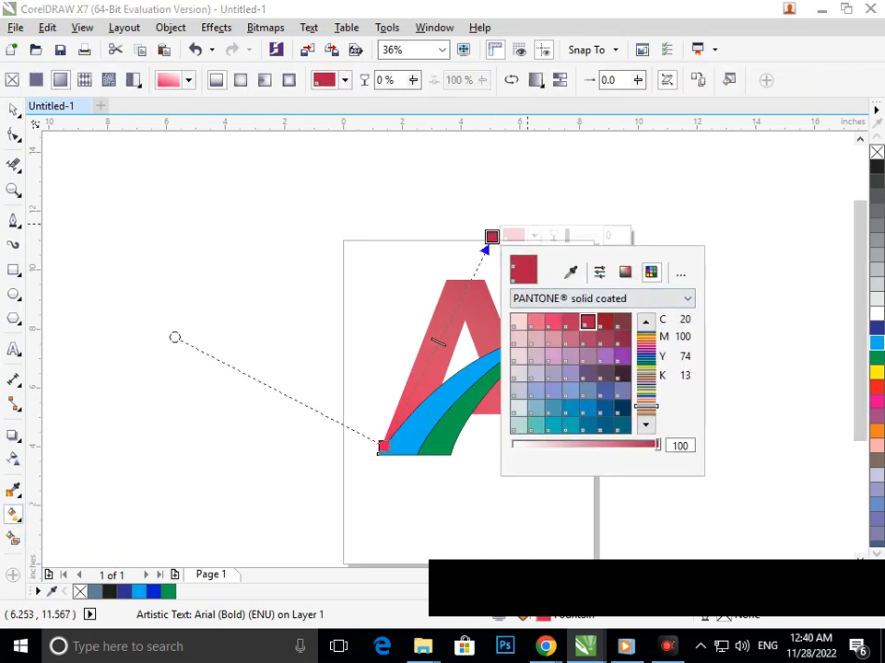
left_click(646, 389)
left_click(622, 390)
left_click(622, 408)
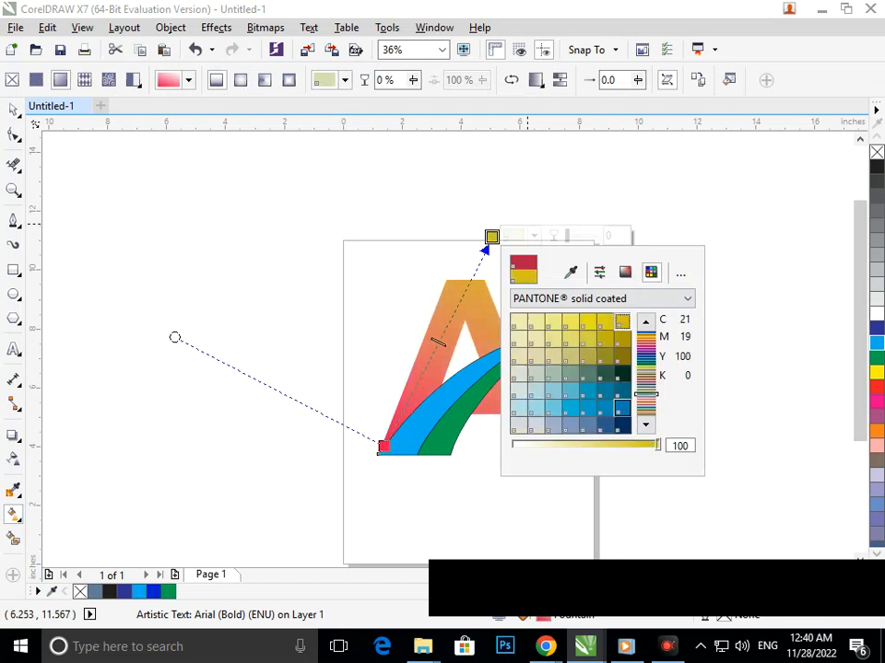
left_click(646, 402)
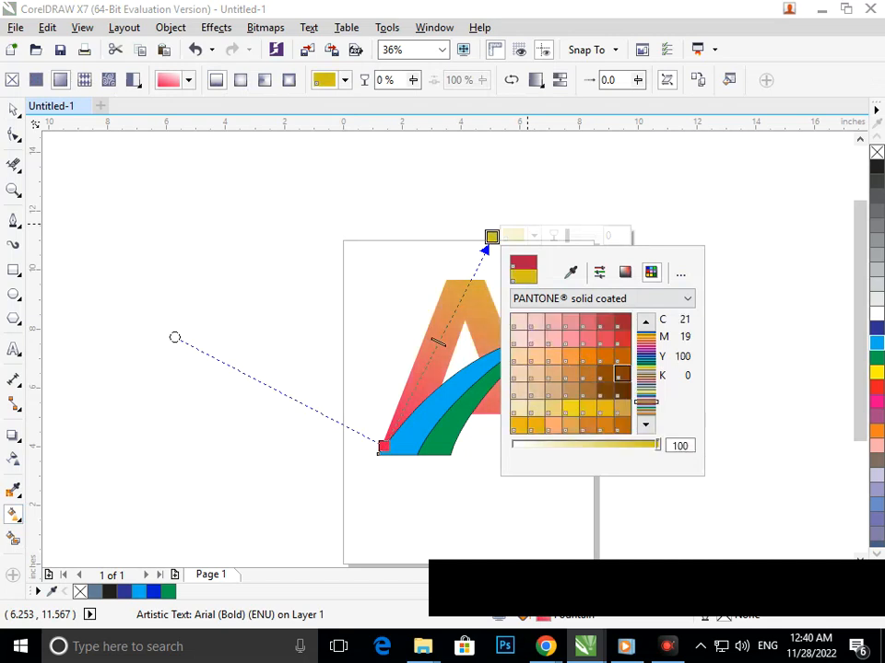
Try red C12 M100 Y100 K4, tan C17 M23 Y49 K0 and brown C26 M75 Y78 K16 as the gradient's end color
left_click(622, 321)
left_click(646, 408)
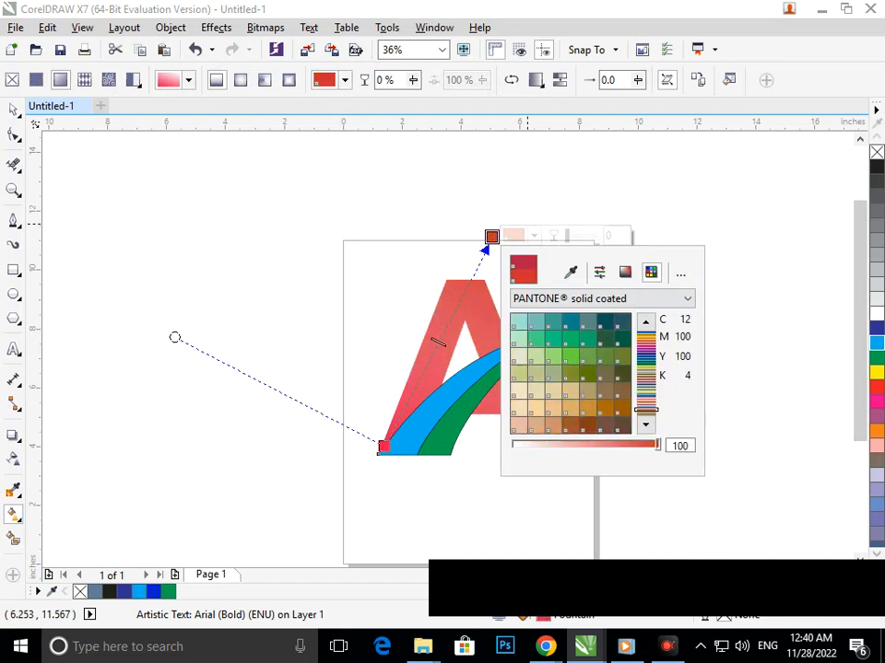
left_click(588, 356)
left_click(646, 411)
left_click(570, 357)
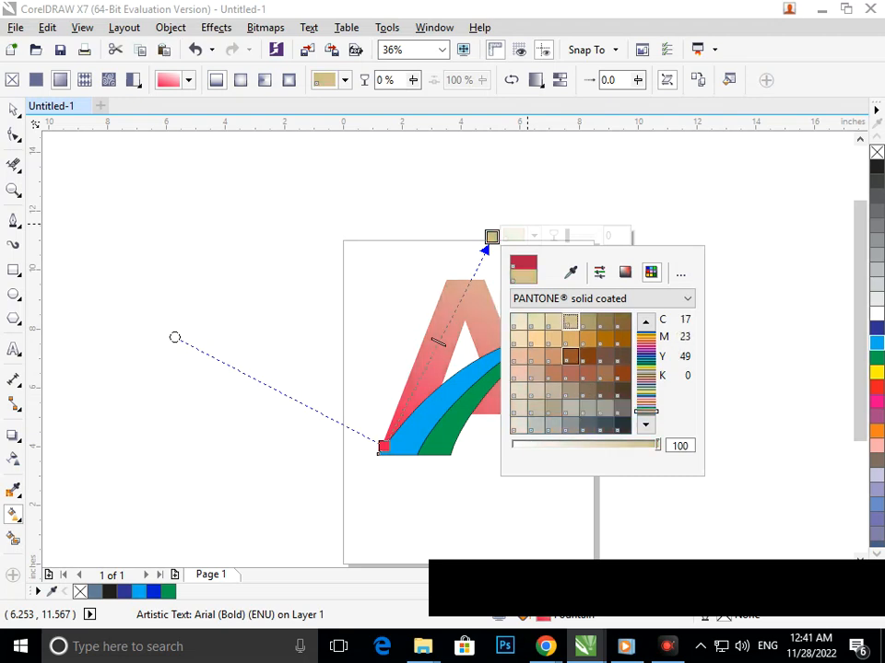
left_click(588, 373)
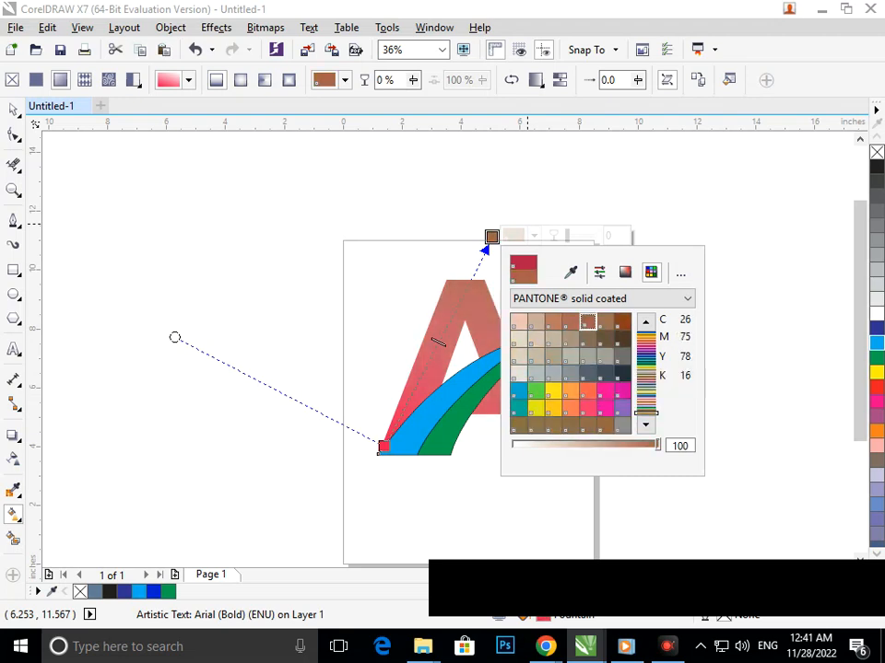
Try orange-red C7 M96 Y100 K1 and pink C13 M62 Y0 K0 as the gradient's end color
left_click(645, 409)
left_click(646, 337)
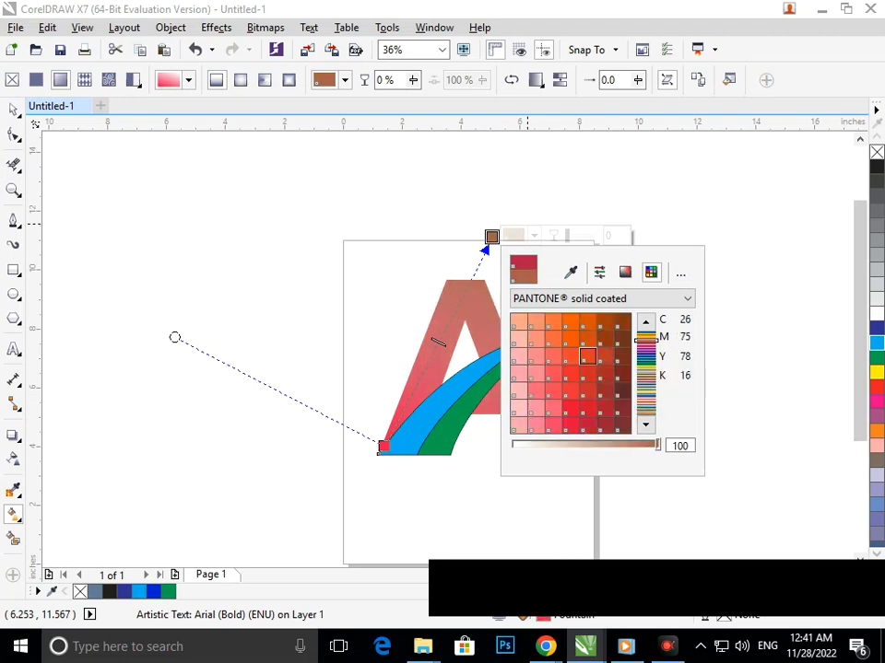
left_click(587, 321)
left_click(646, 379)
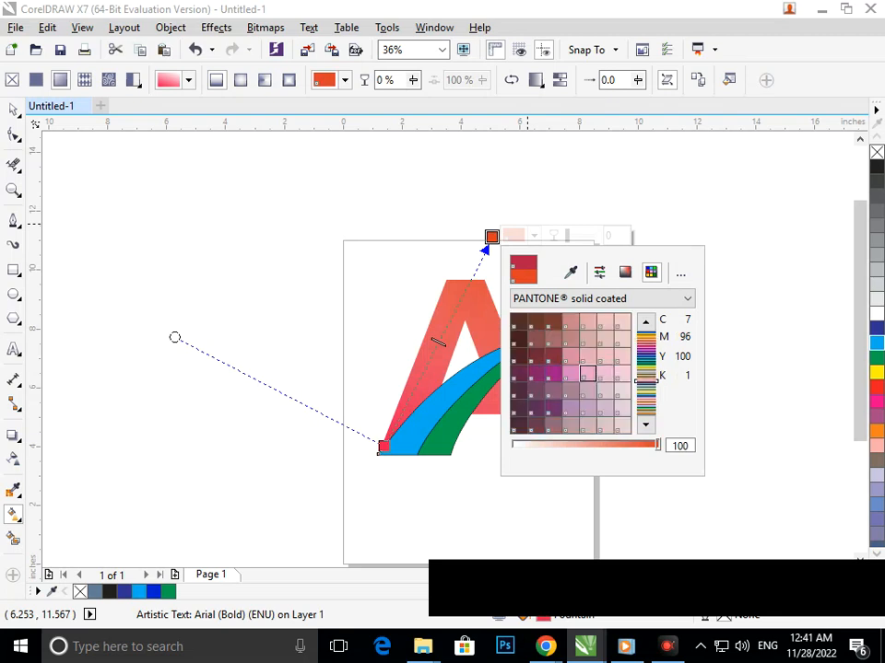
left_click(570, 373)
Set the gradient's end color to PANTONE solid coated dark blue, C100 M93 Y15 K35, and deselect the letter A
left_click(646, 398)
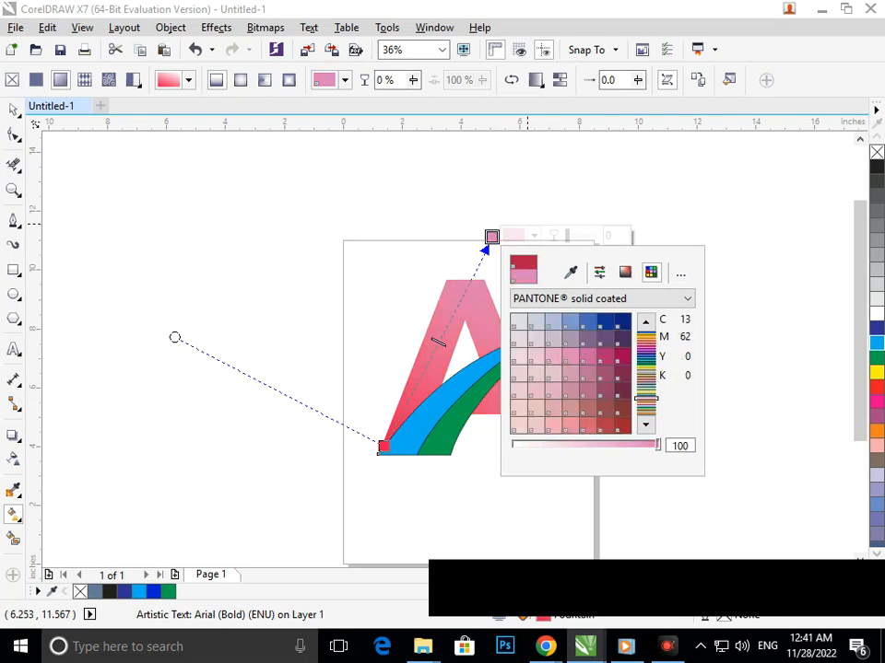
left_click(623, 321)
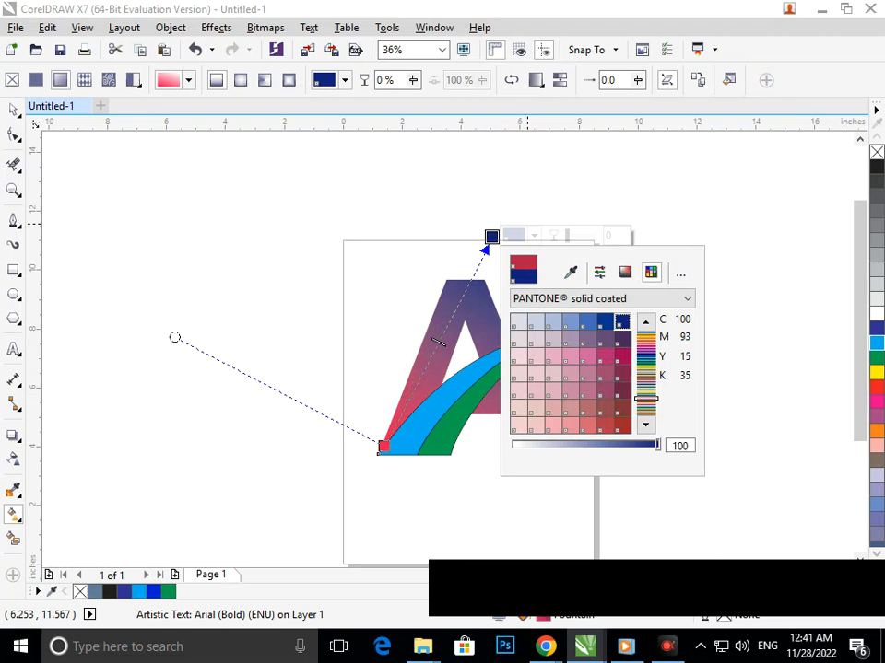
left_click(12, 110)
left_click(227, 301)
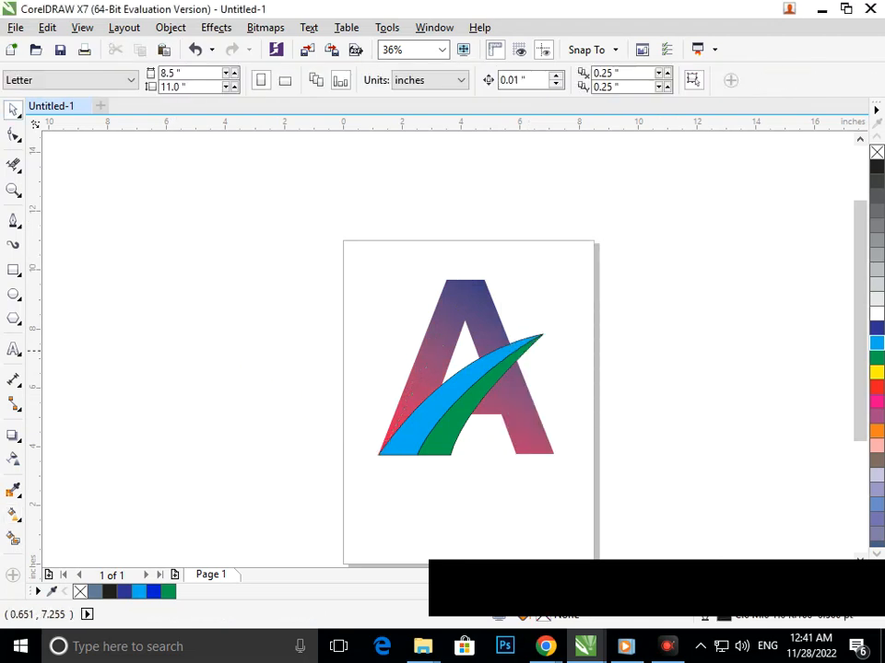
left_click_drag(395, 358, 450, 401)
scroll(424, 293, "down", 1)
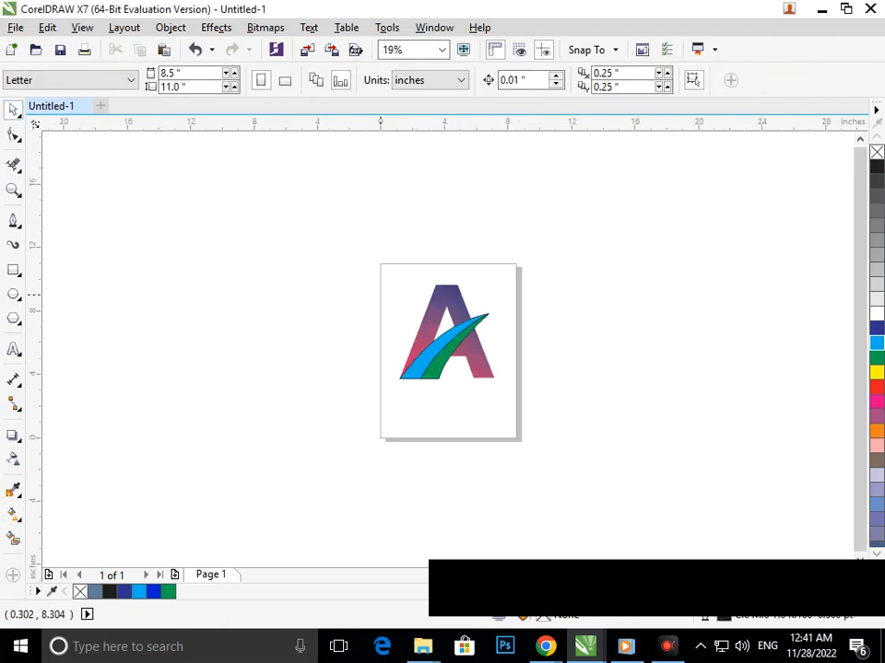
left_click_drag(363, 242, 537, 449)
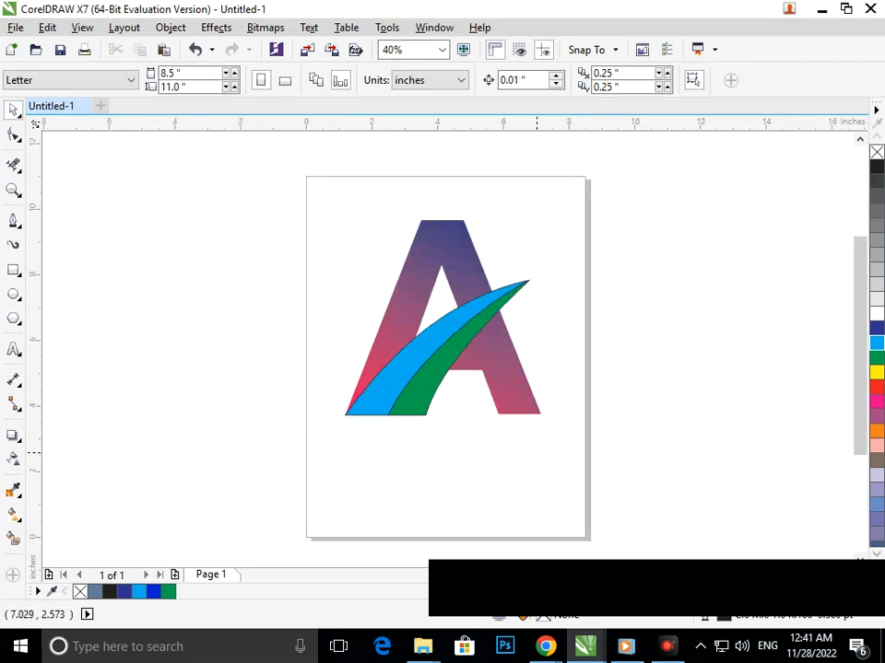